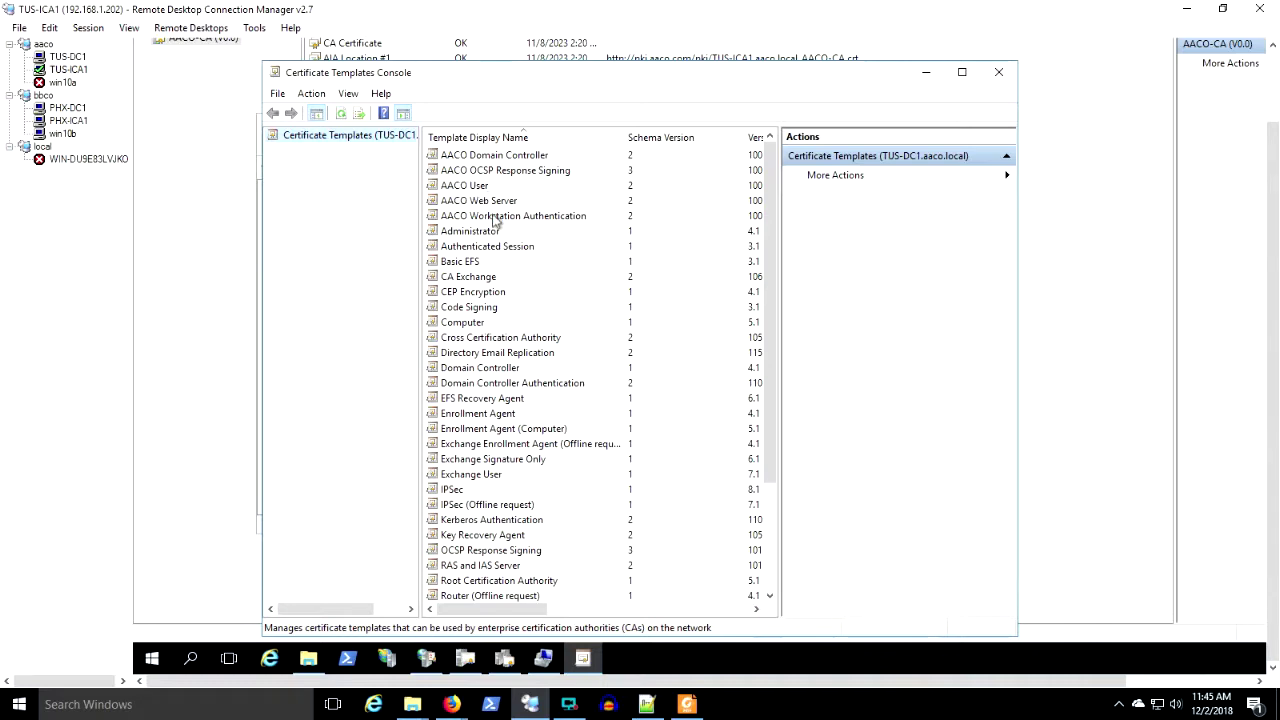
Step: Confirm BBCO\Domain Computers has Read, Enroll and Autoenroll on the AACO Workstation Authentication template
right_click(493, 217)
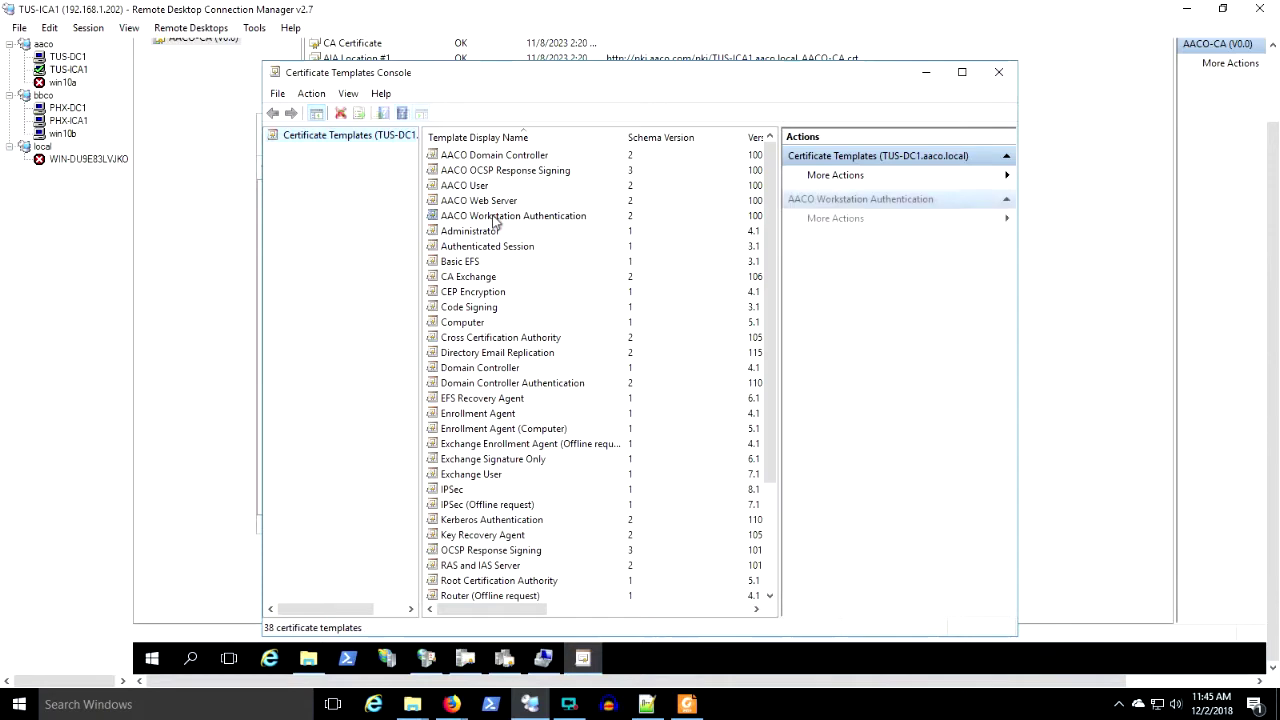
click(522, 333)
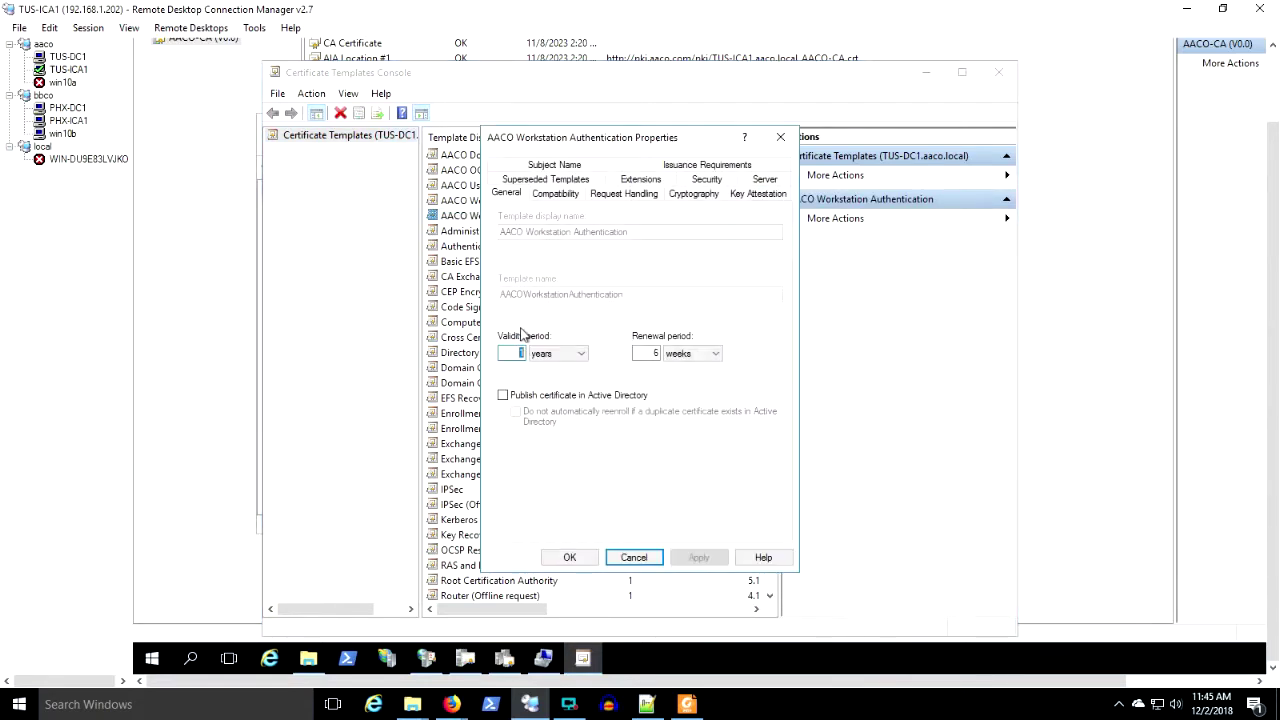
click(708, 180)
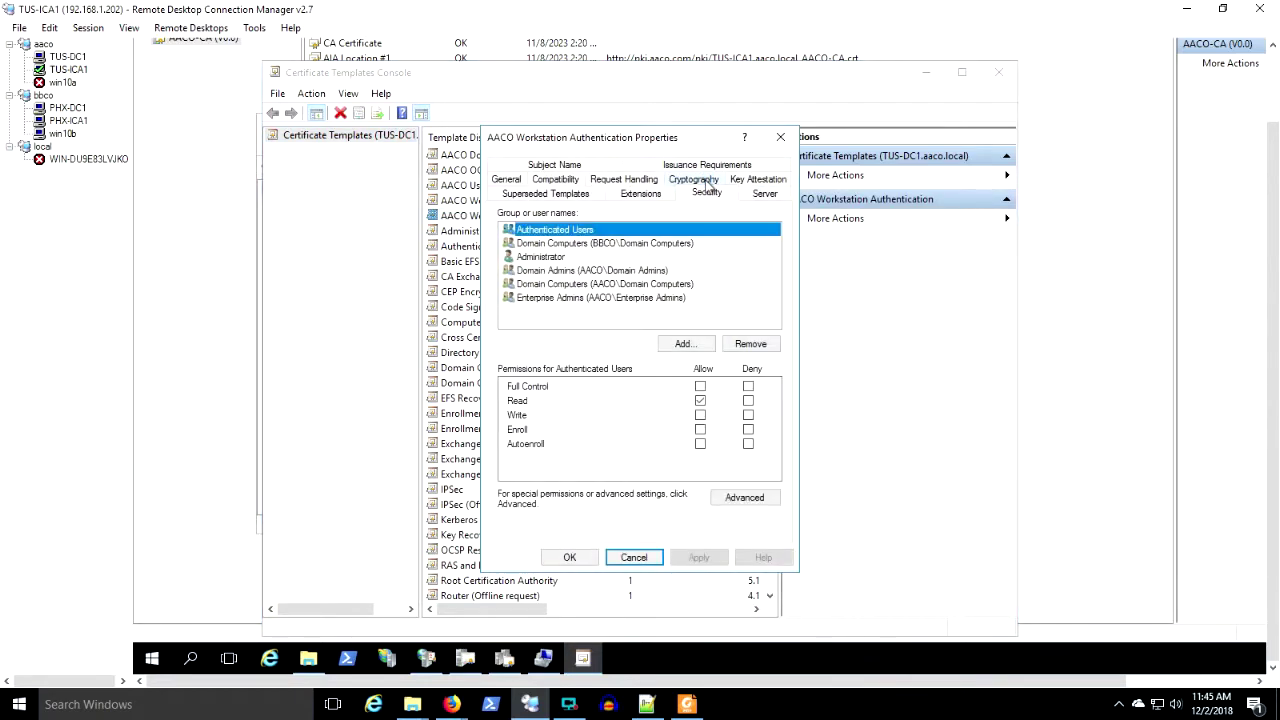
click(578, 245)
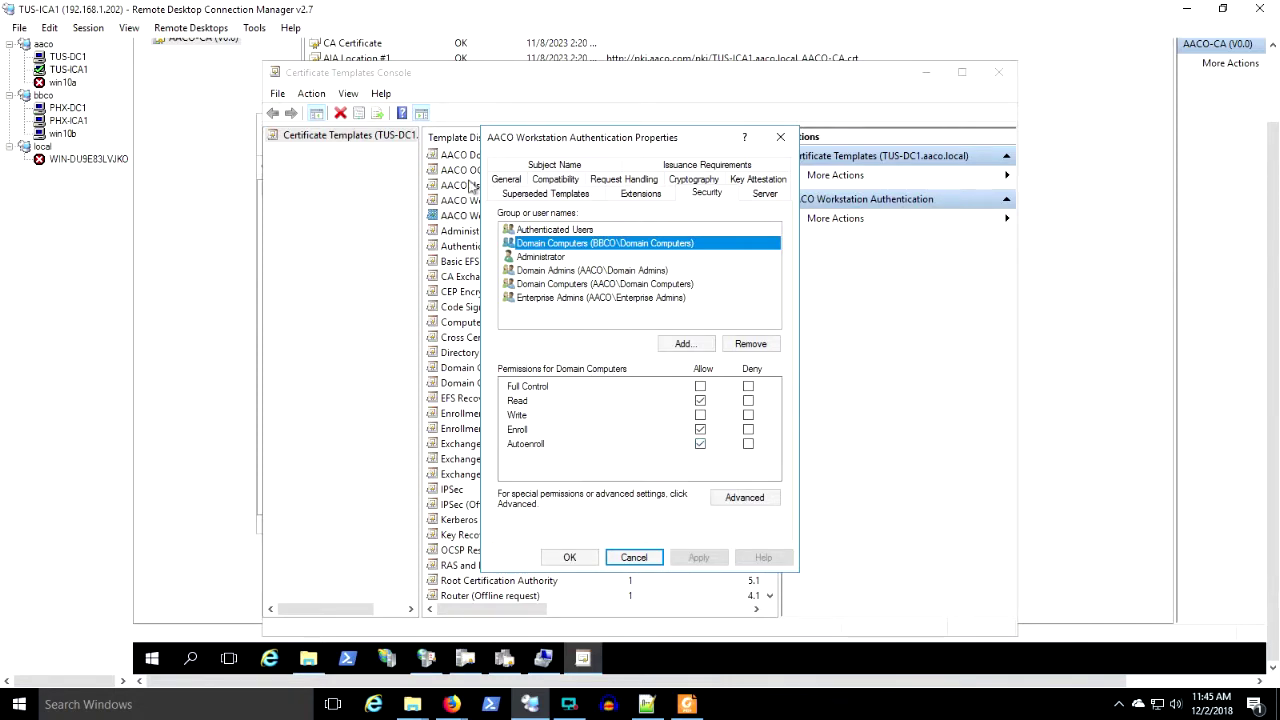
click(578, 561)
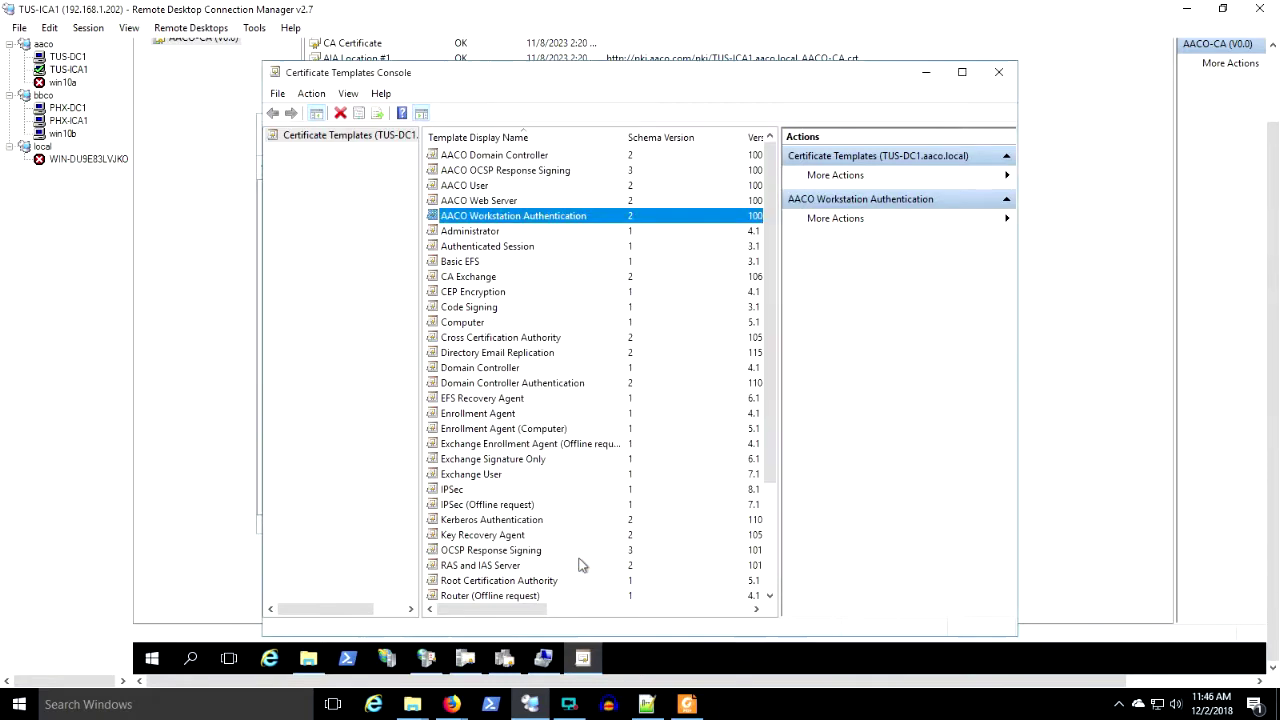
Step: Confirm BBCO\Domain Users has Read, Enroll and Autoenroll on the AACO User template
right_click(483, 186)
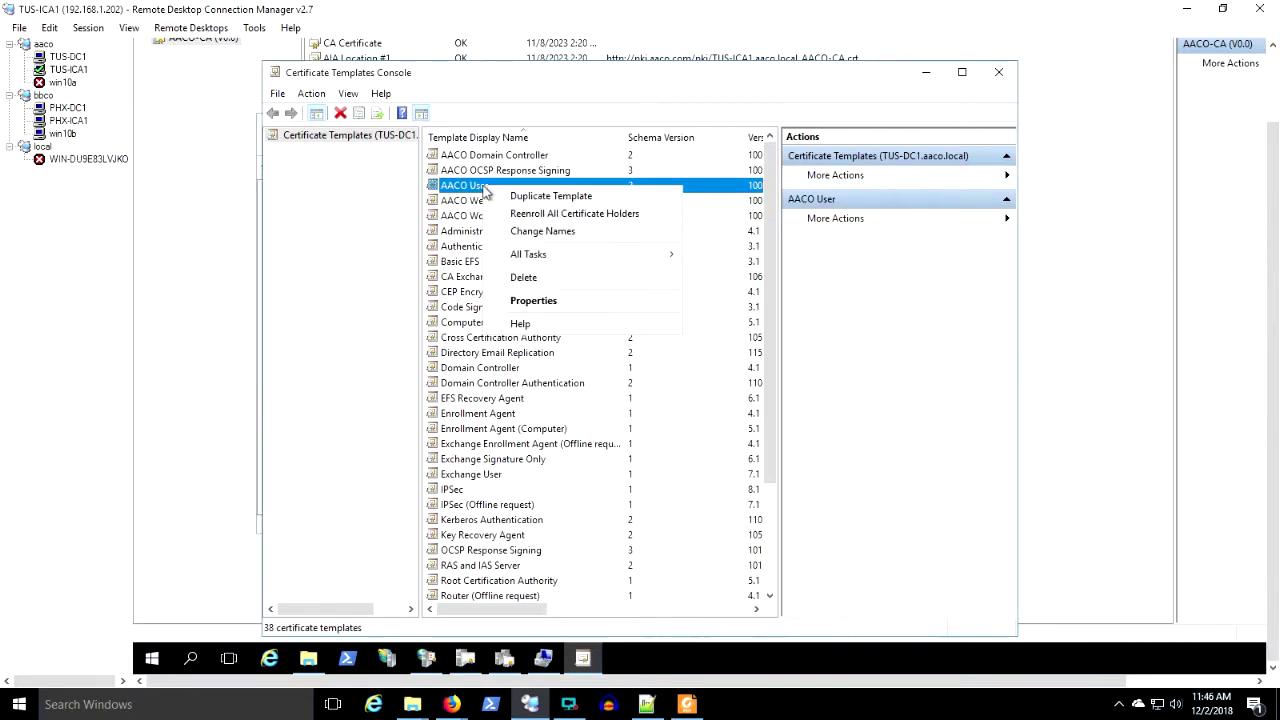
click(538, 300)
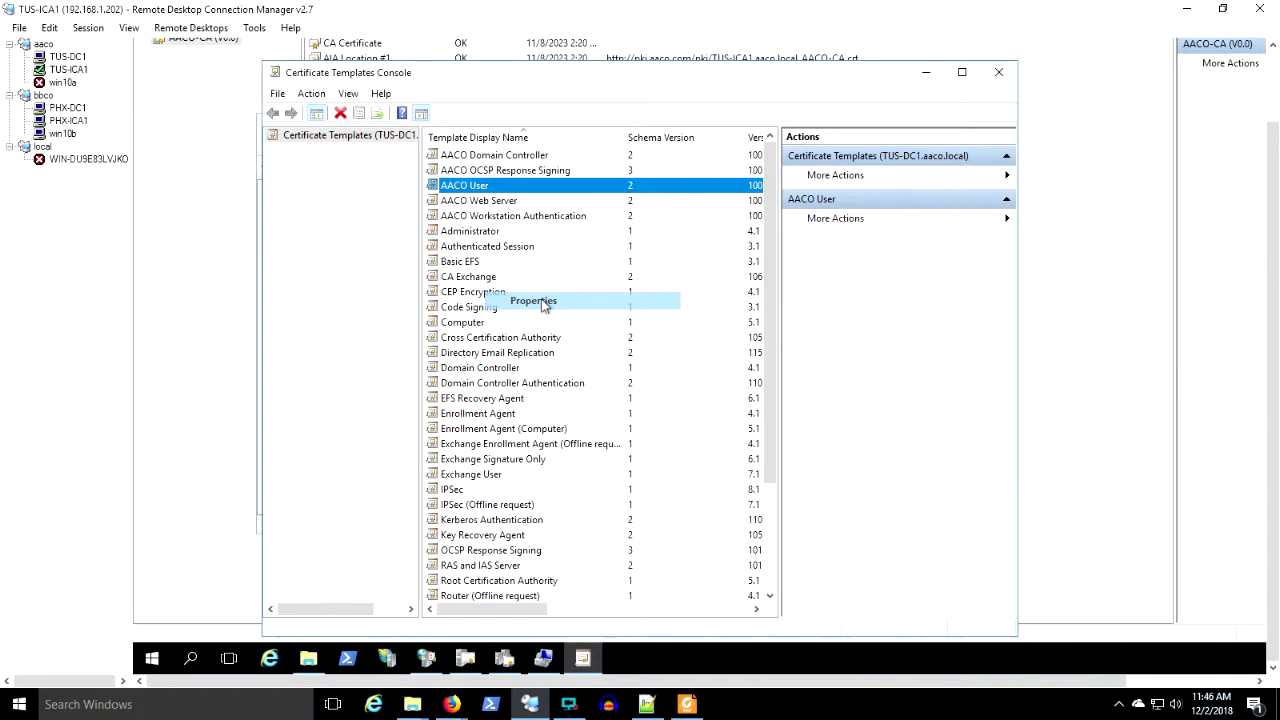
click(700, 180)
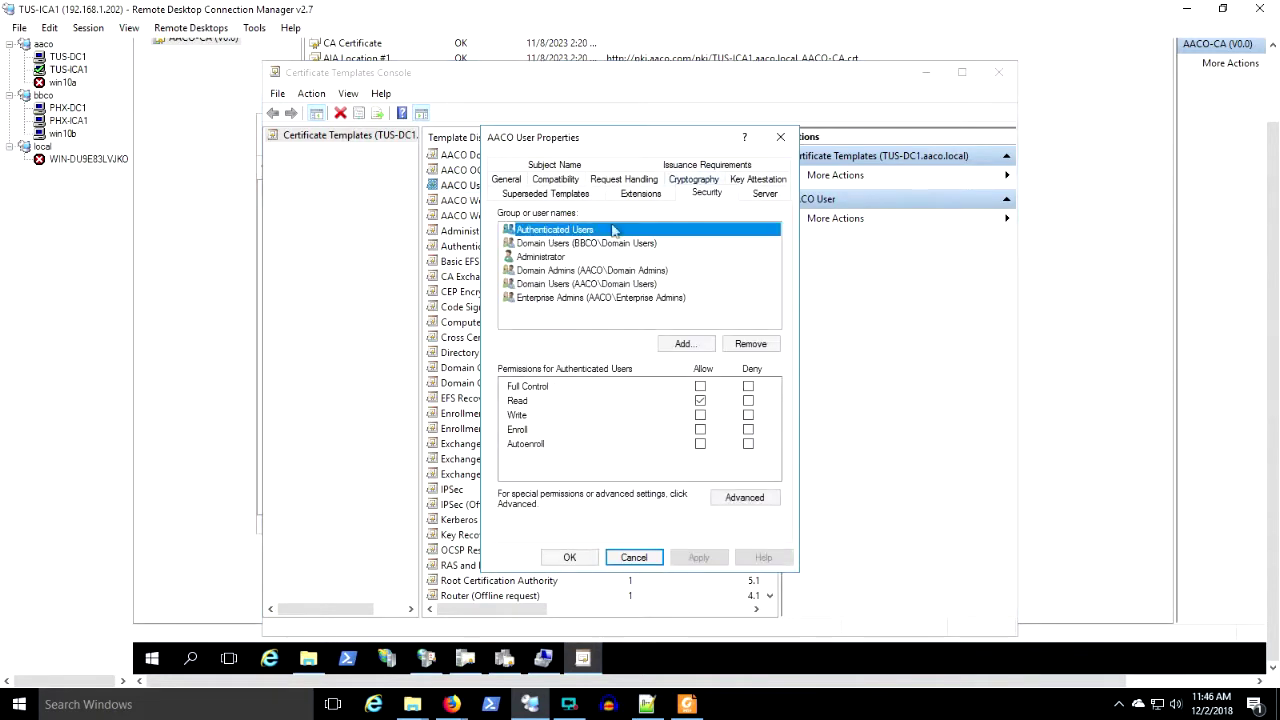
click(575, 244)
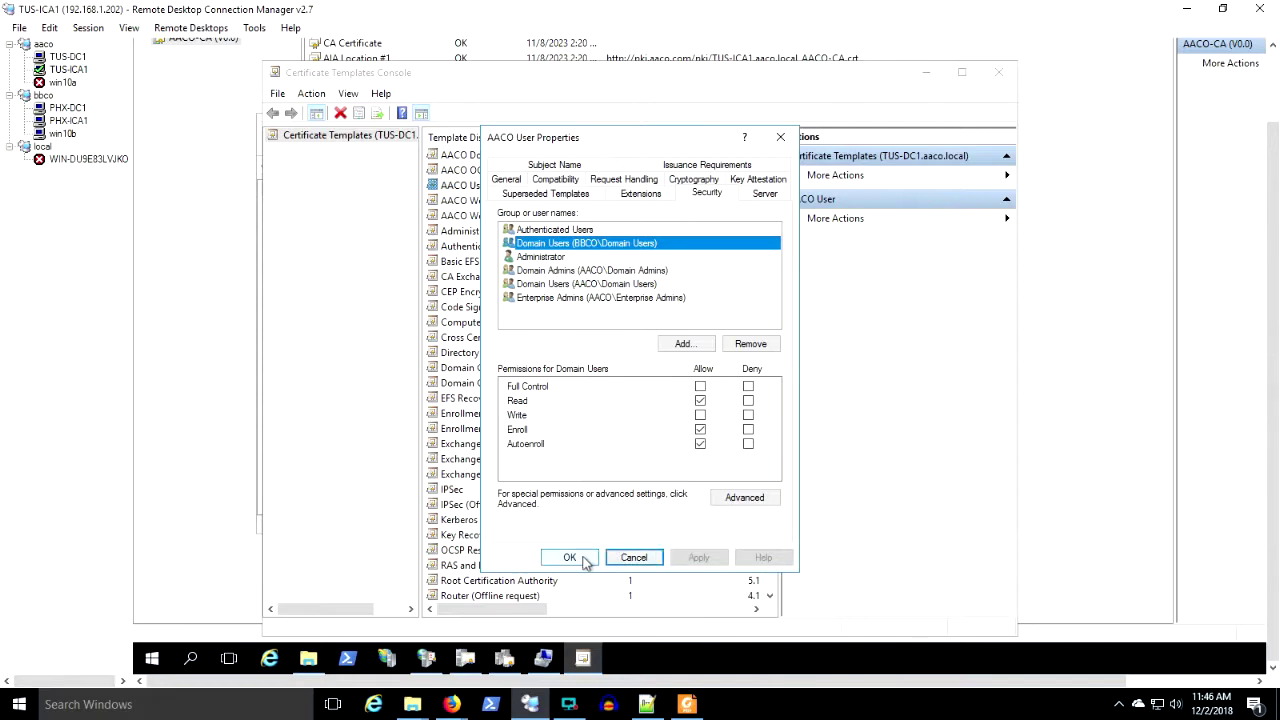
click(585, 562)
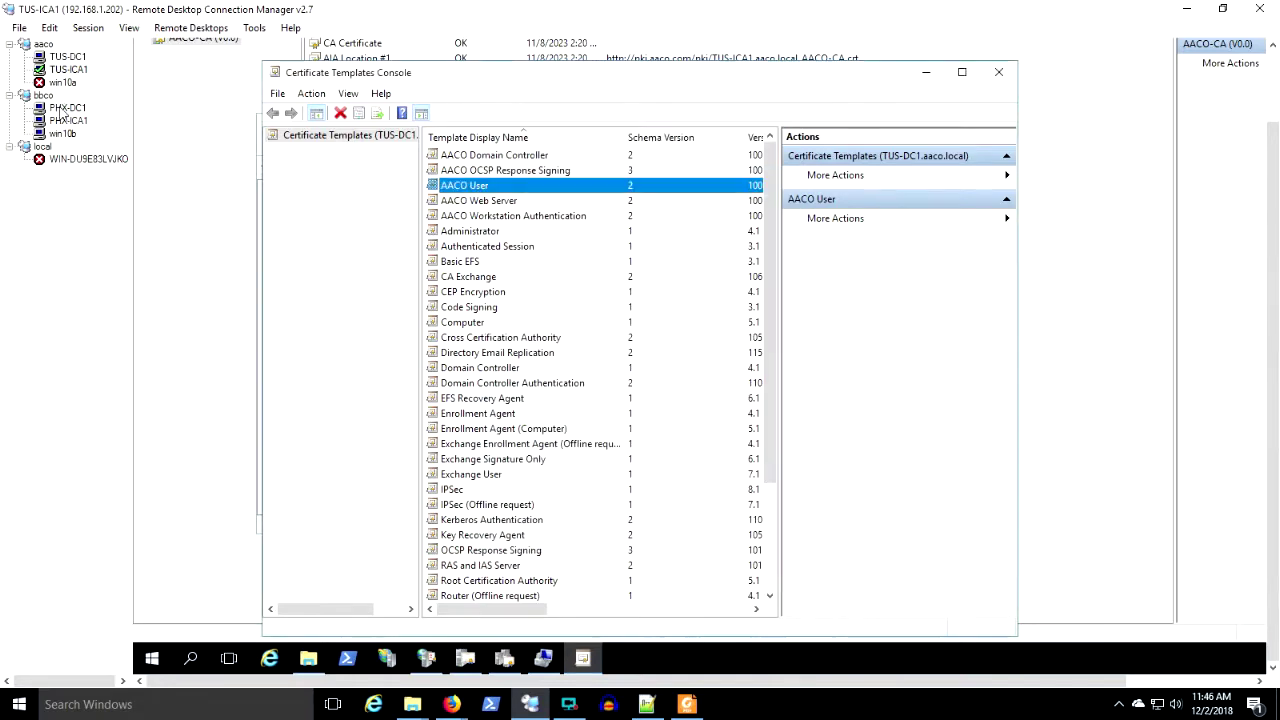
click(199, 137)
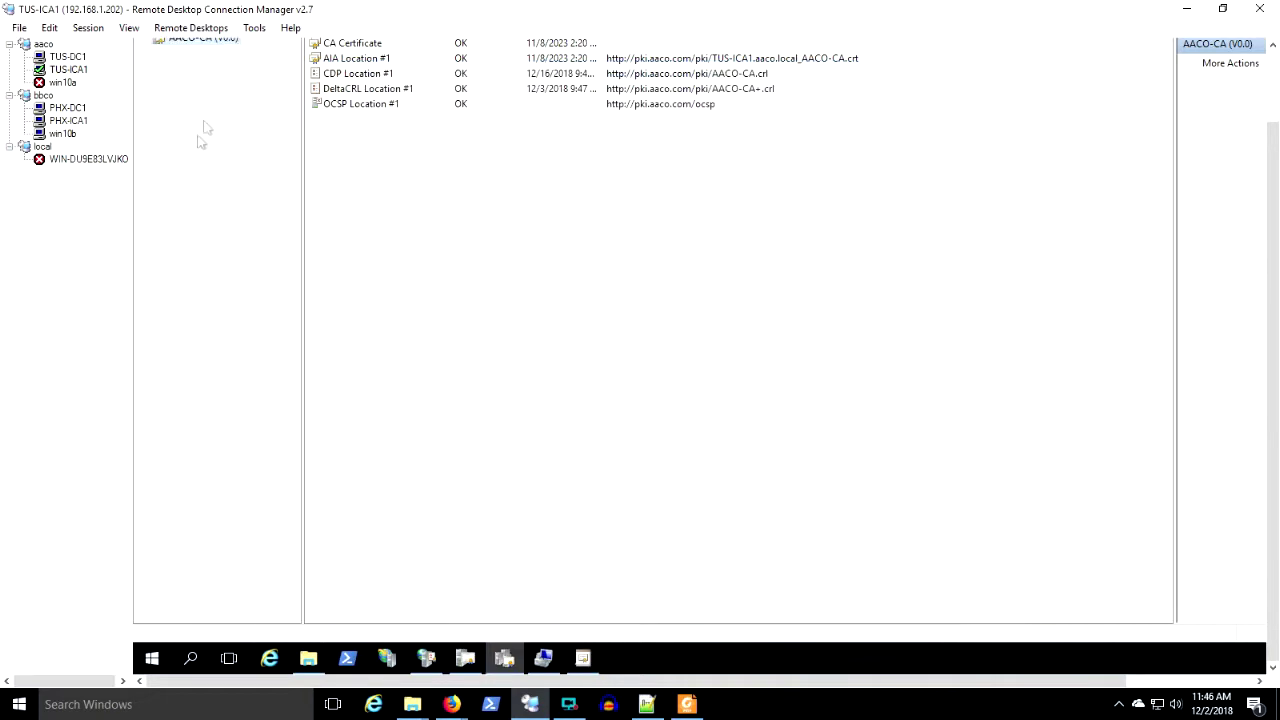
Step: In certsrv, verify AACO-CA issues the AACO User and AACO Workstation Authentication templates
click(468, 665)
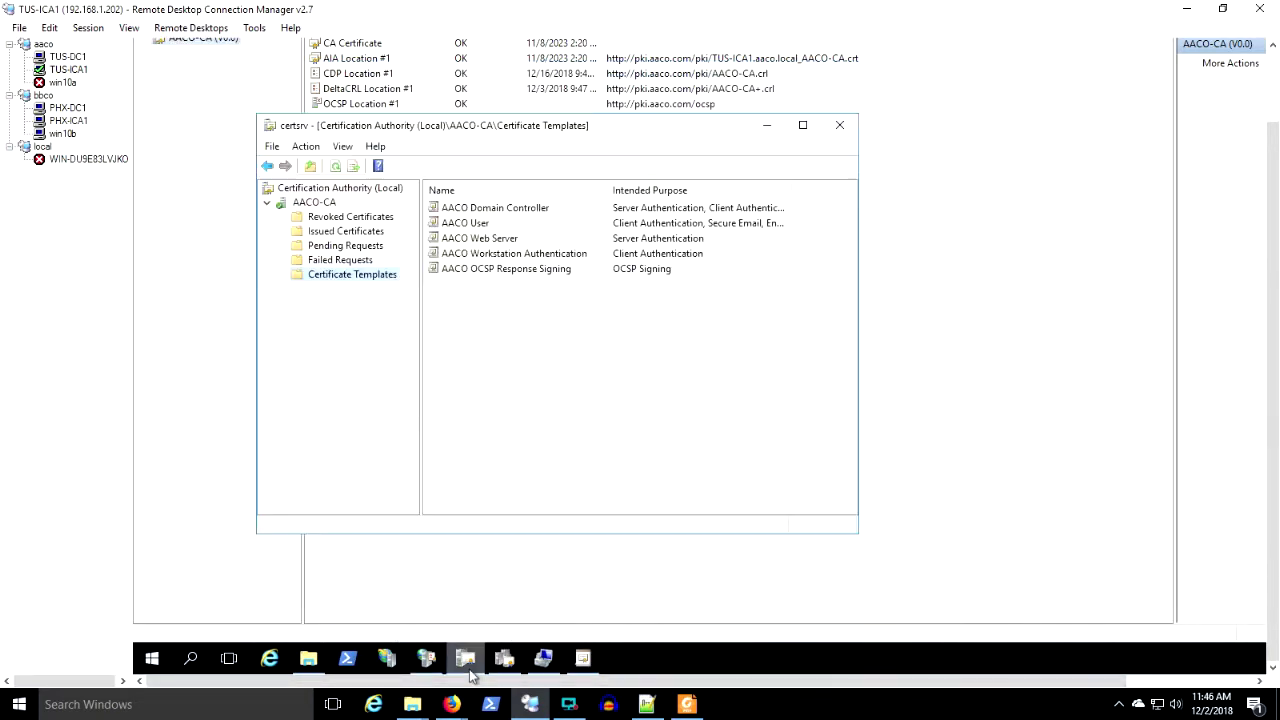
right_click(374, 283)
mouse_move(409, 310)
click(550, 316)
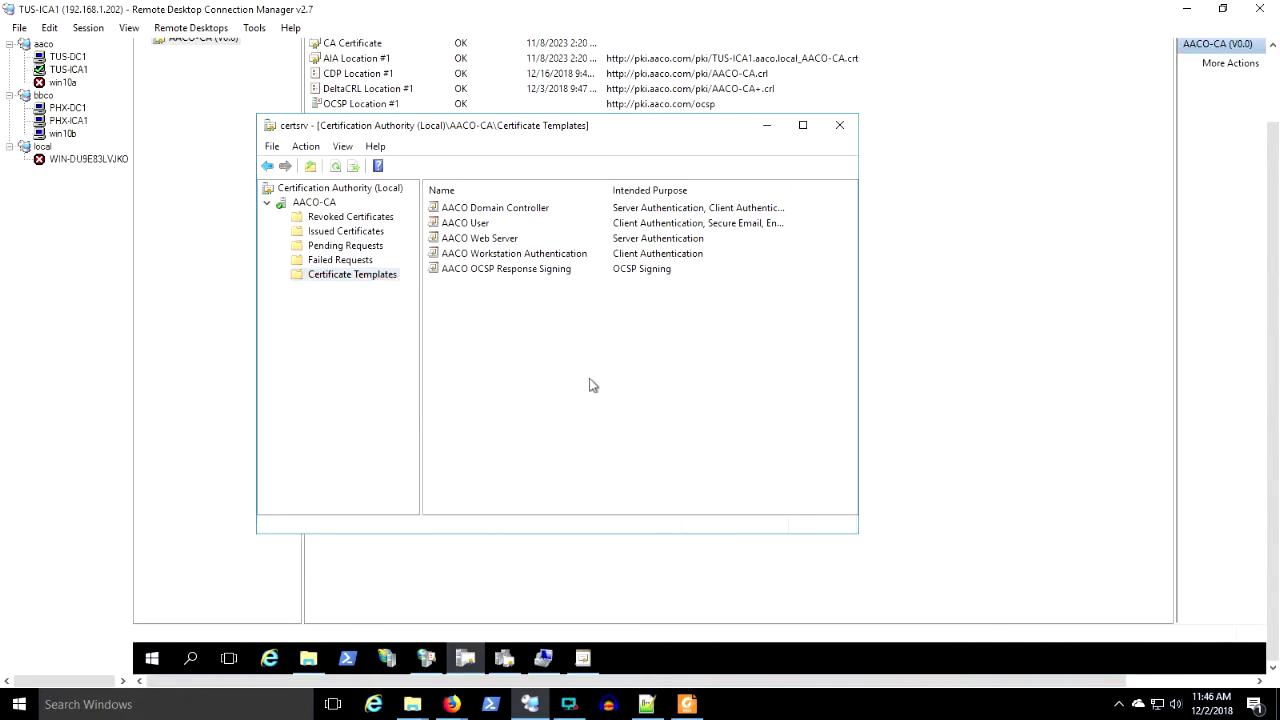
click(479, 229)
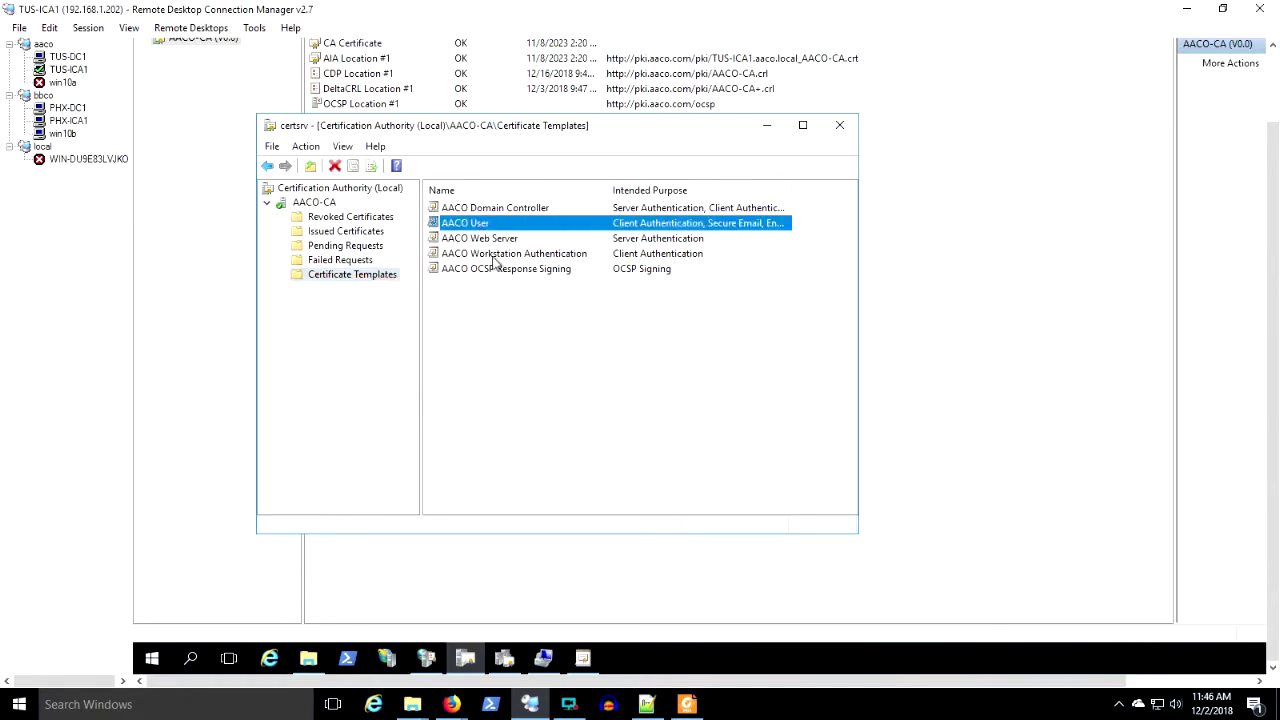
click(493, 258)
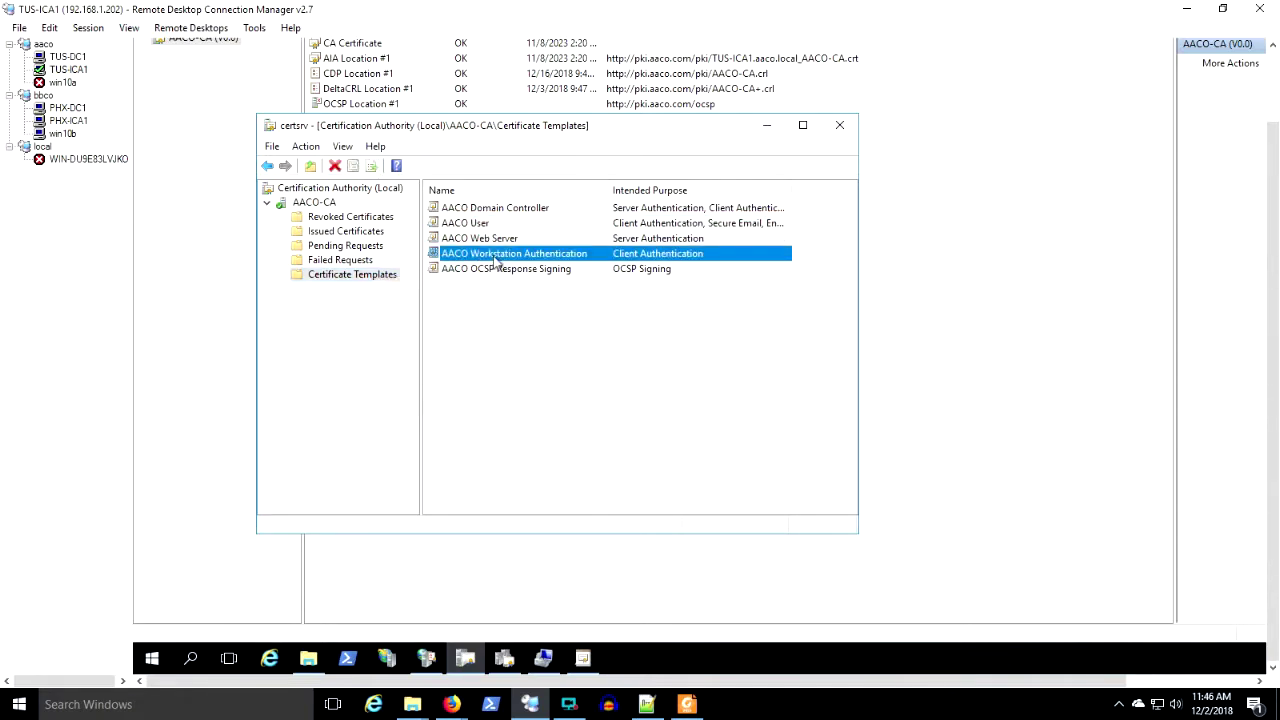
click(75, 112)
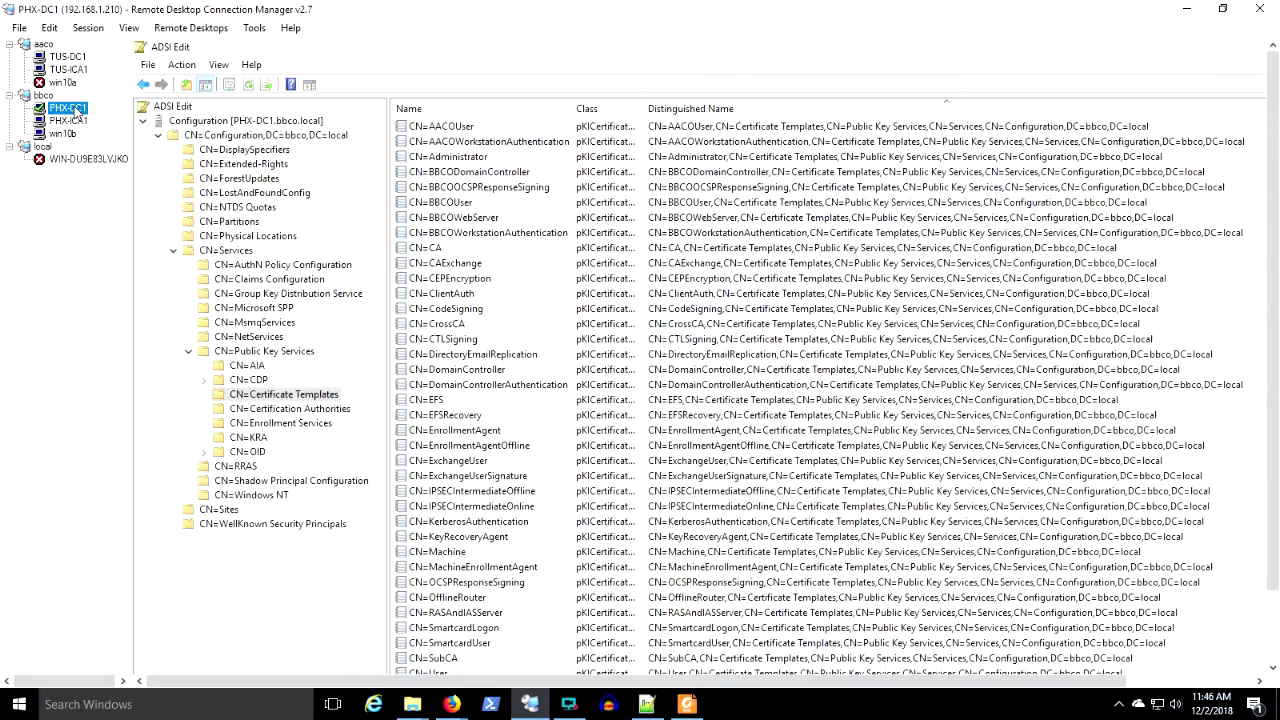
Step: Launch Group Policy Management from the PHX-DC1 remote taskbar
click(1272, 621)
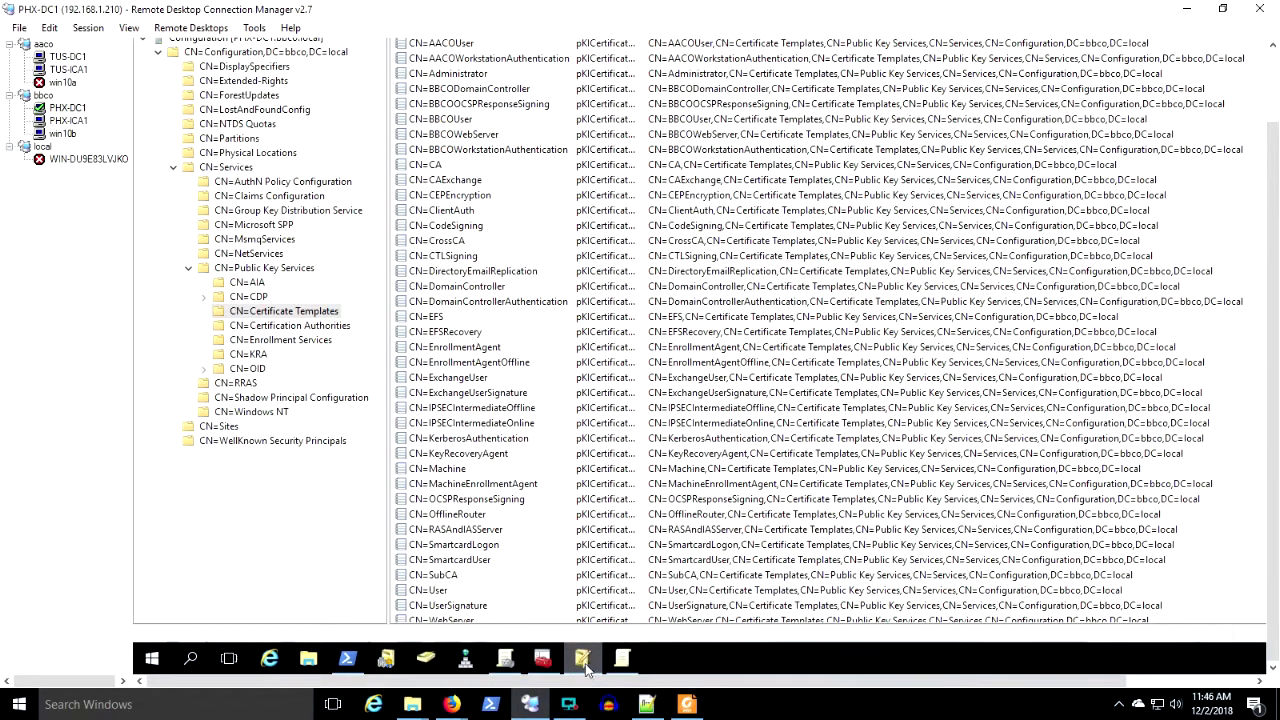
mouse_move(585, 663)
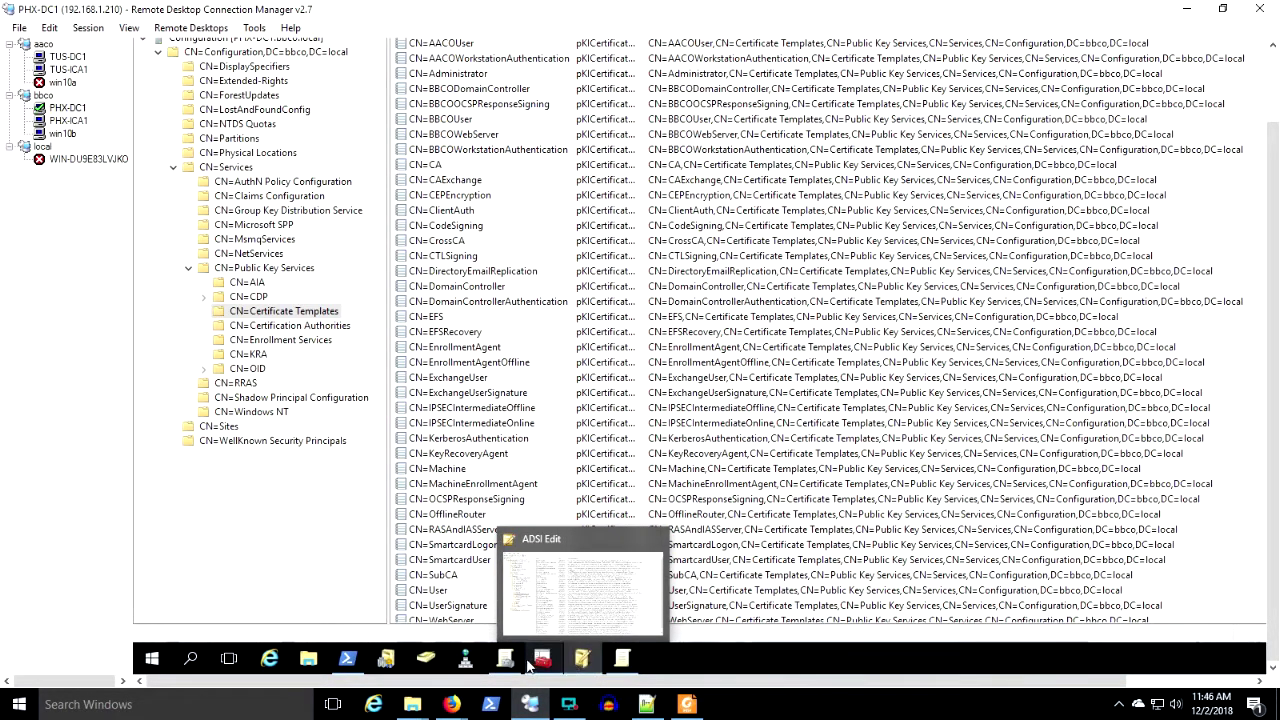
mouse_move(511, 667)
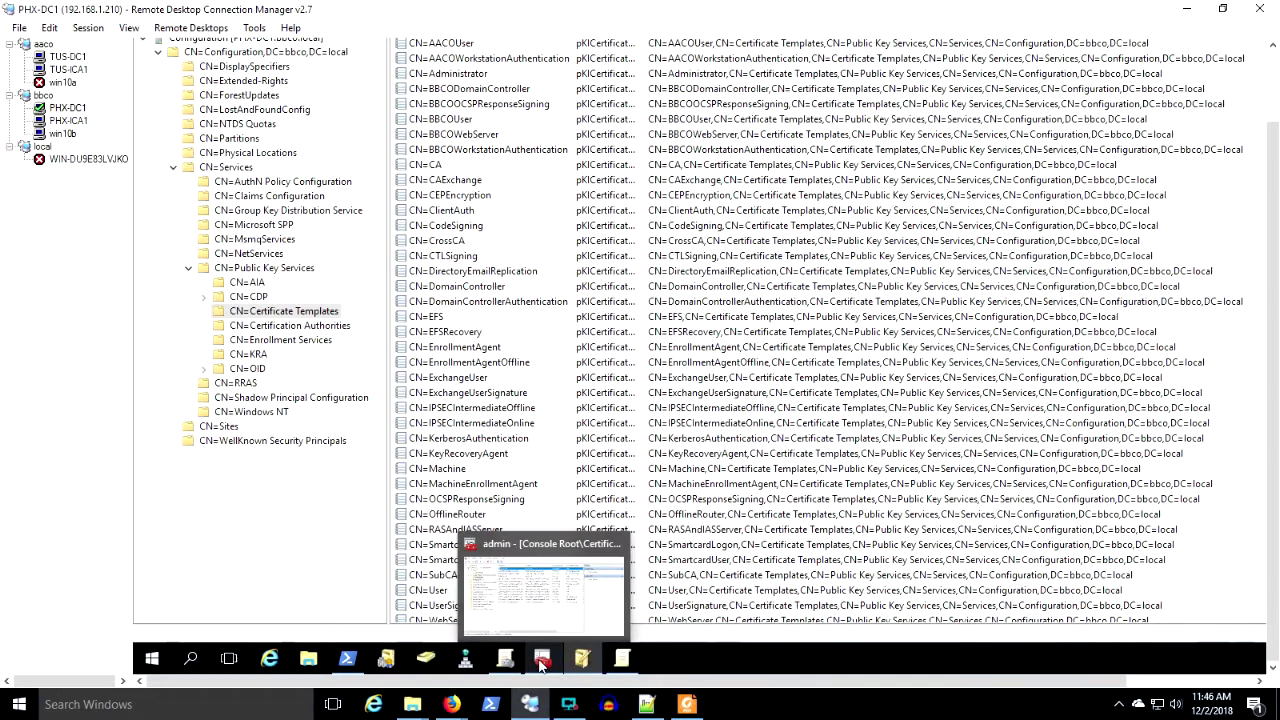
click(508, 665)
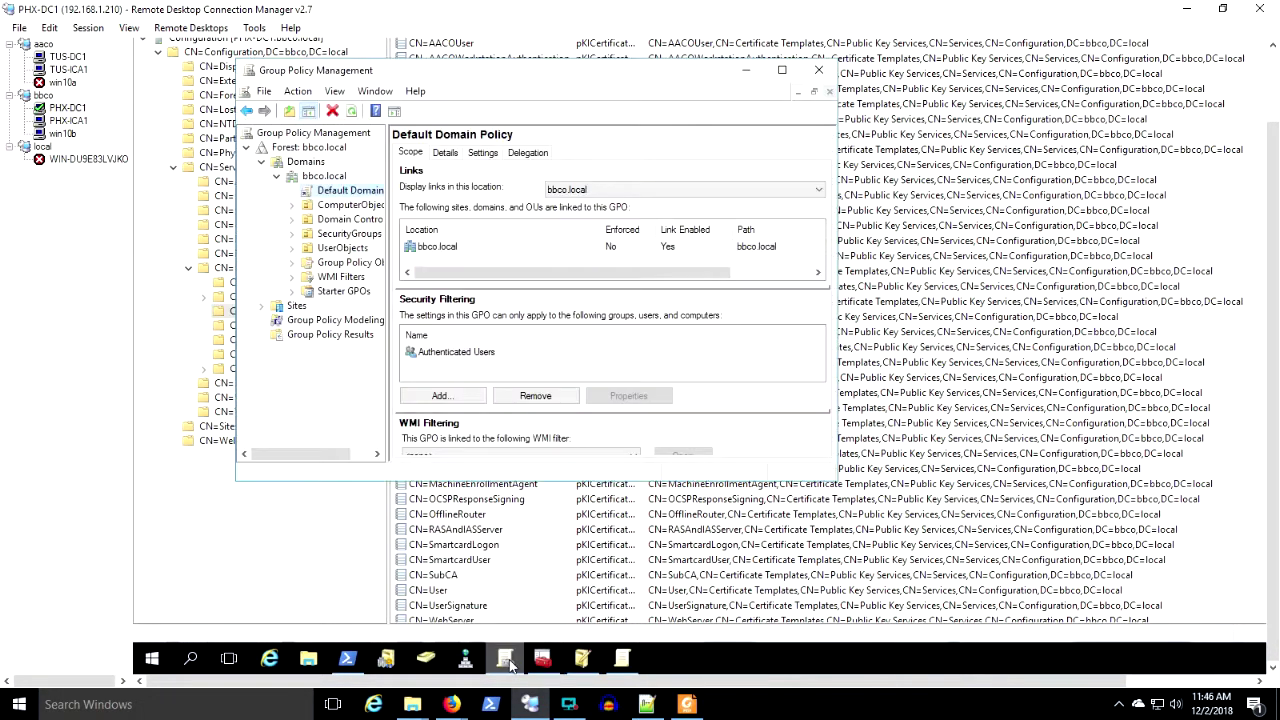
Step: Open the user Public Key Policies' Certificate Services Client - Auto-Enrollment setting in Default Domain Policy
click(620, 666)
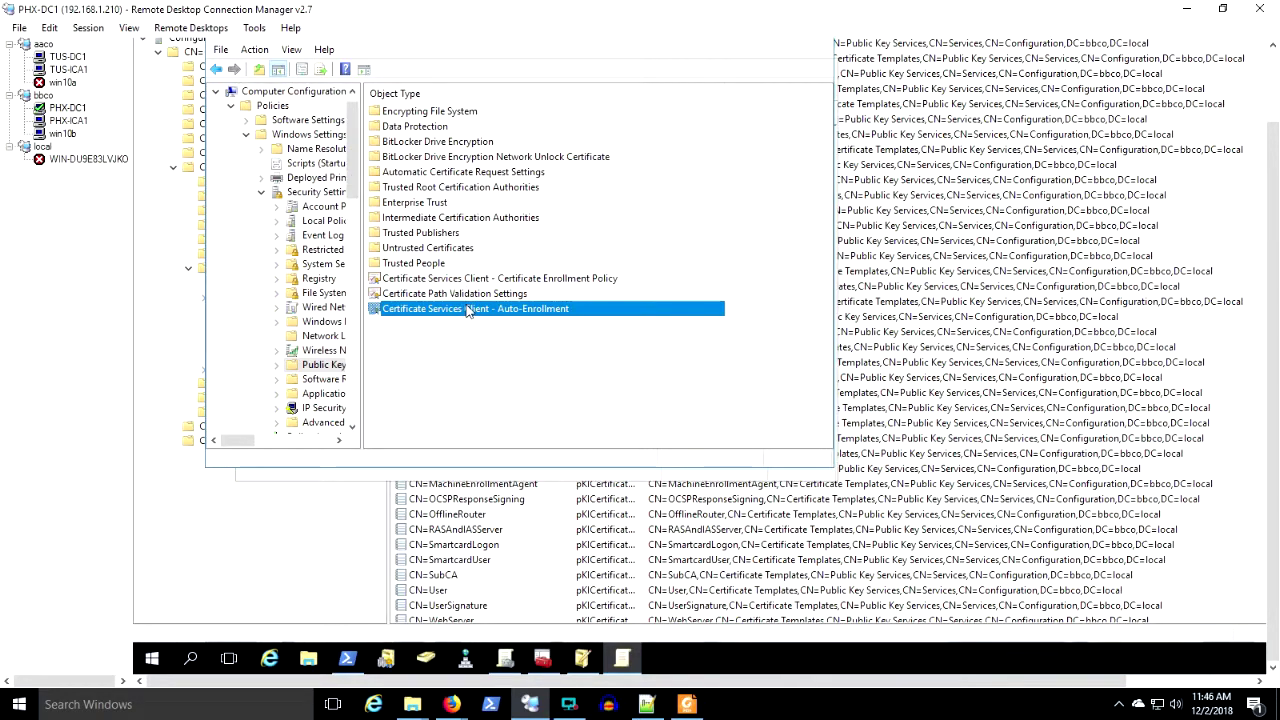
click(355, 408)
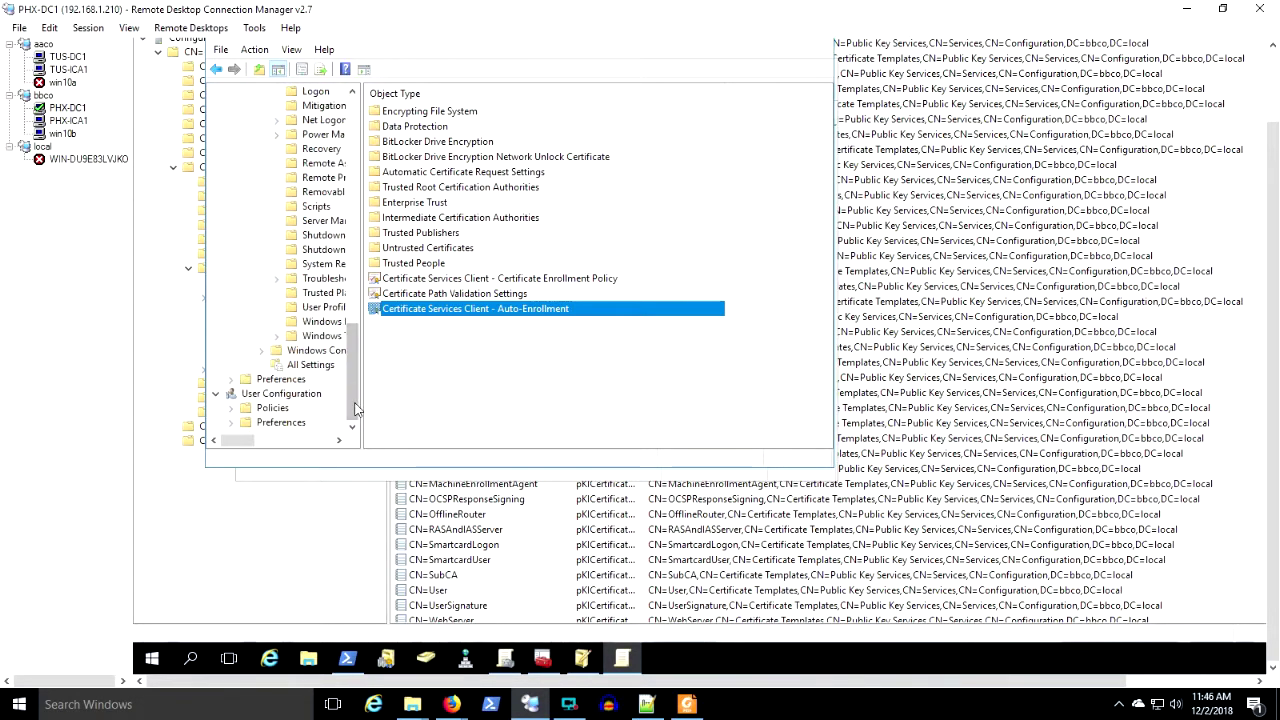
click(231, 412)
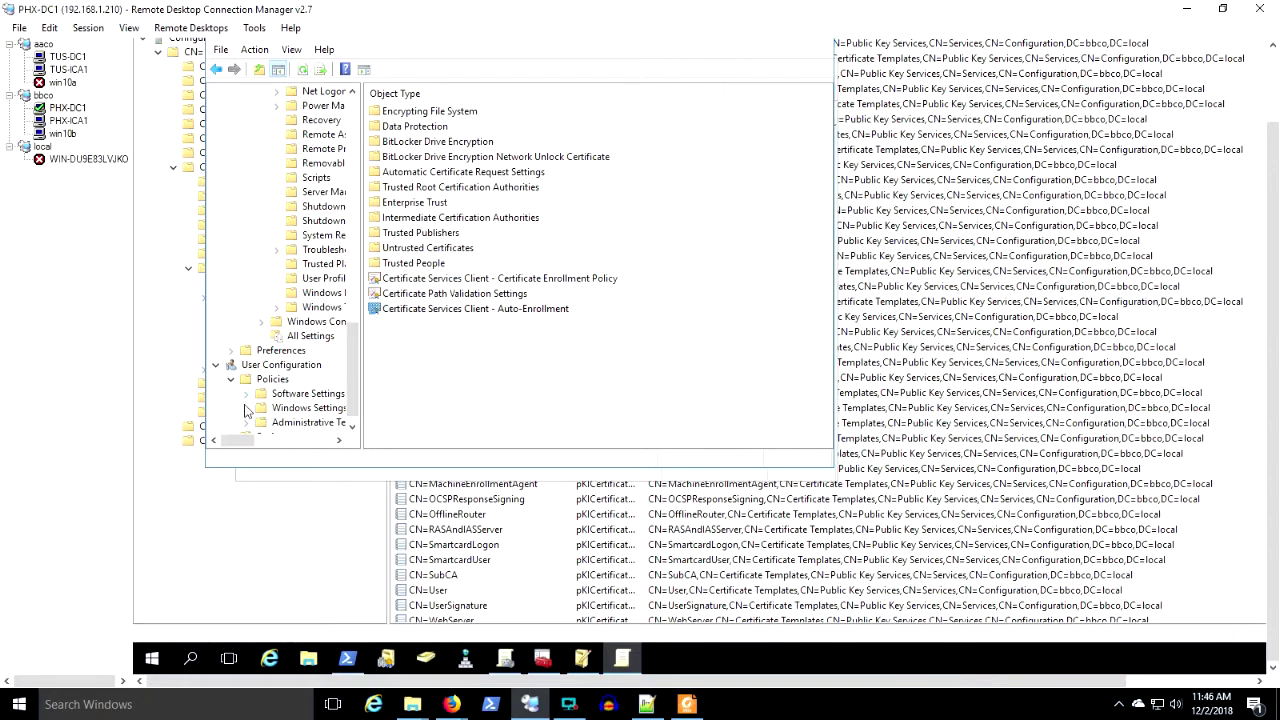
click(246, 408)
click(261, 380)
click(286, 395)
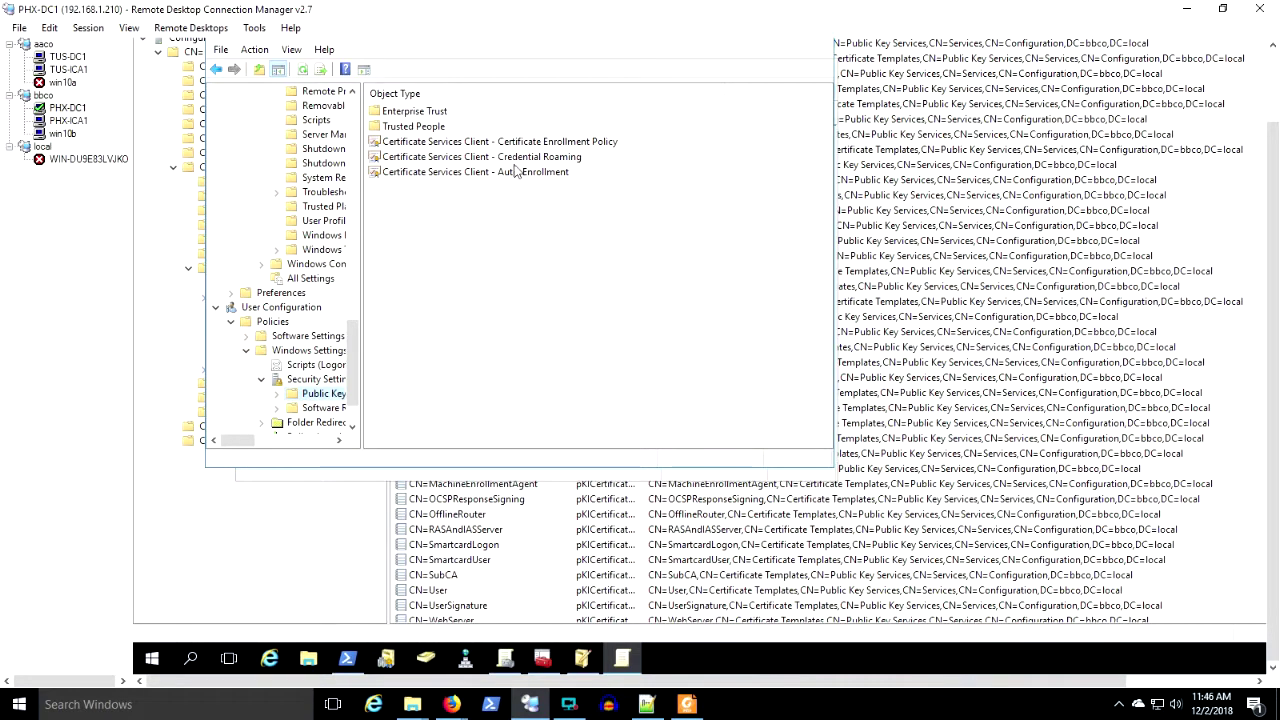
double_click(515, 172)
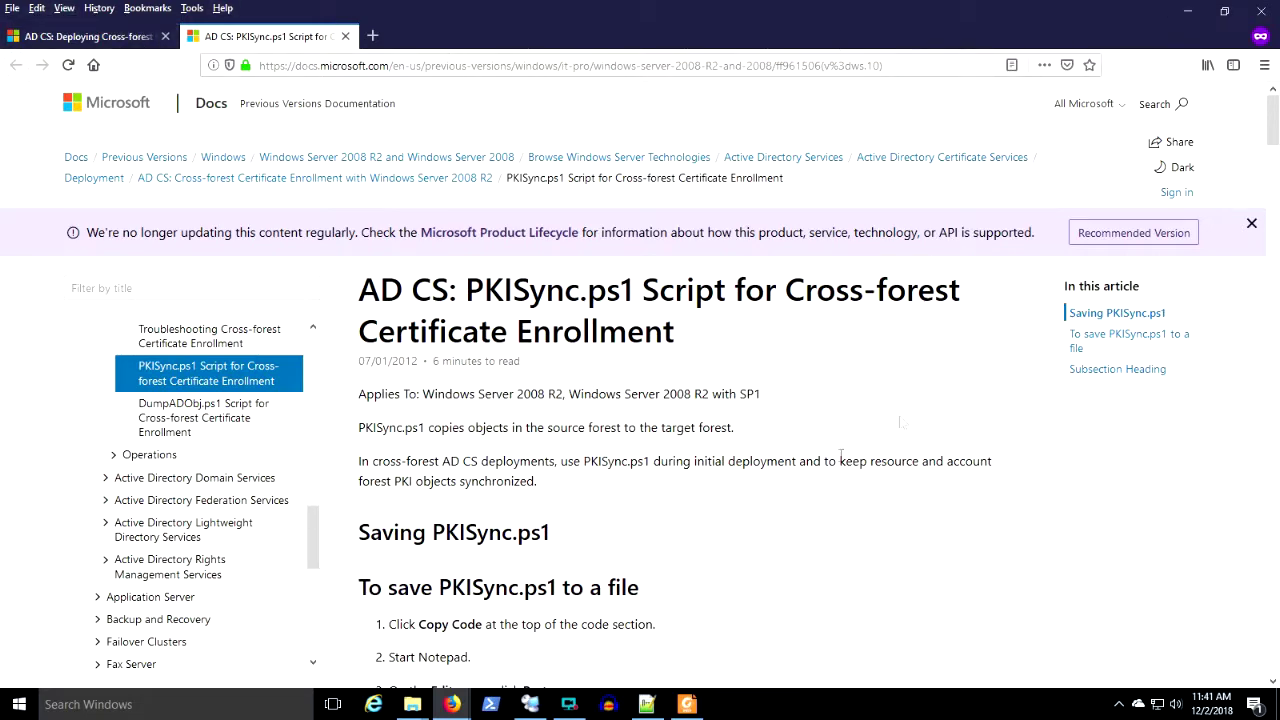
Step: Select the two PKISync.ps1 template commands on lines 23–24 of cross forest iii.txt
click(647, 704)
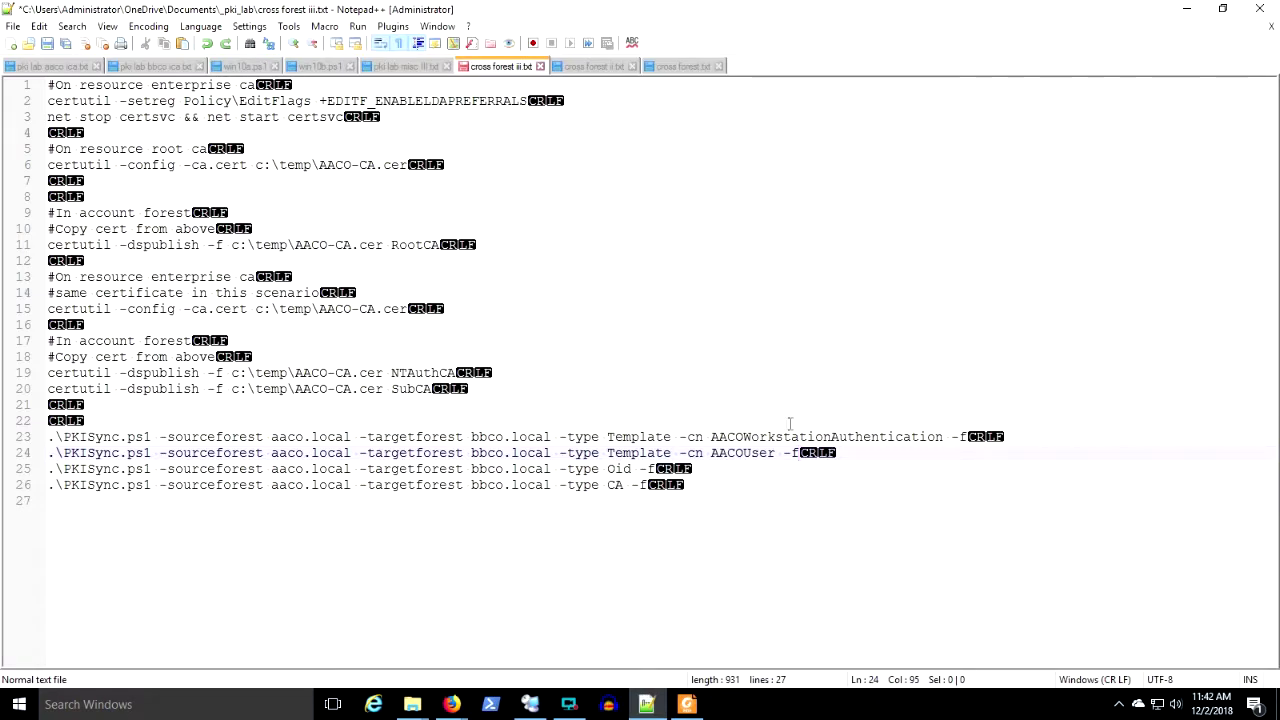
drag(802, 453, 48, 440)
key(ctrl+c)
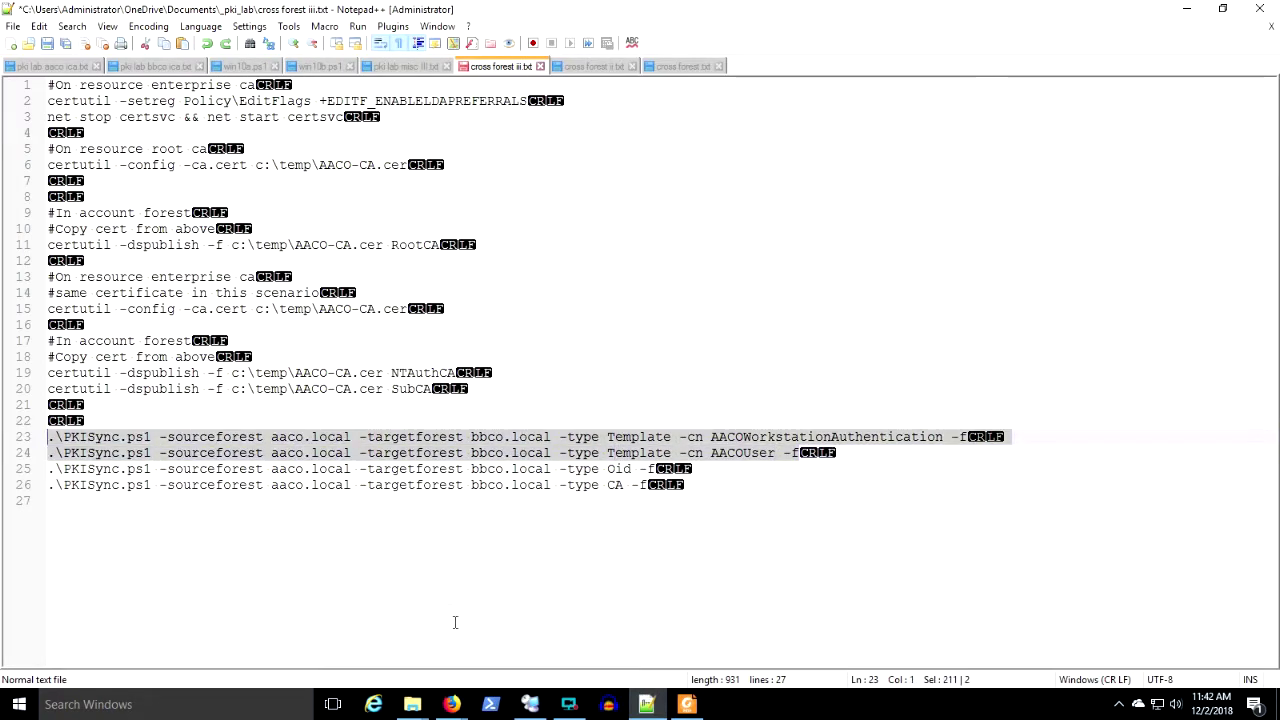
click(530, 704)
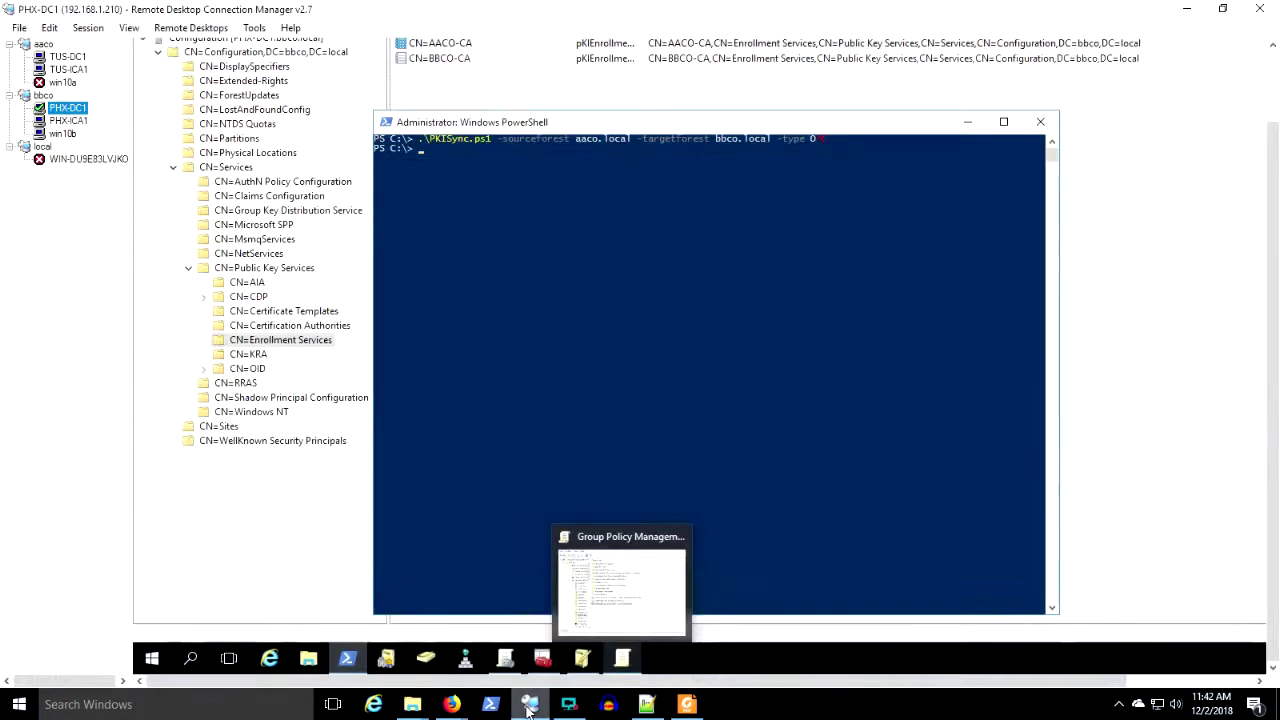
Step: Run the PKISync template commands, then copy and run the Oid and CA sync lines in PowerShell
click(666, 126)
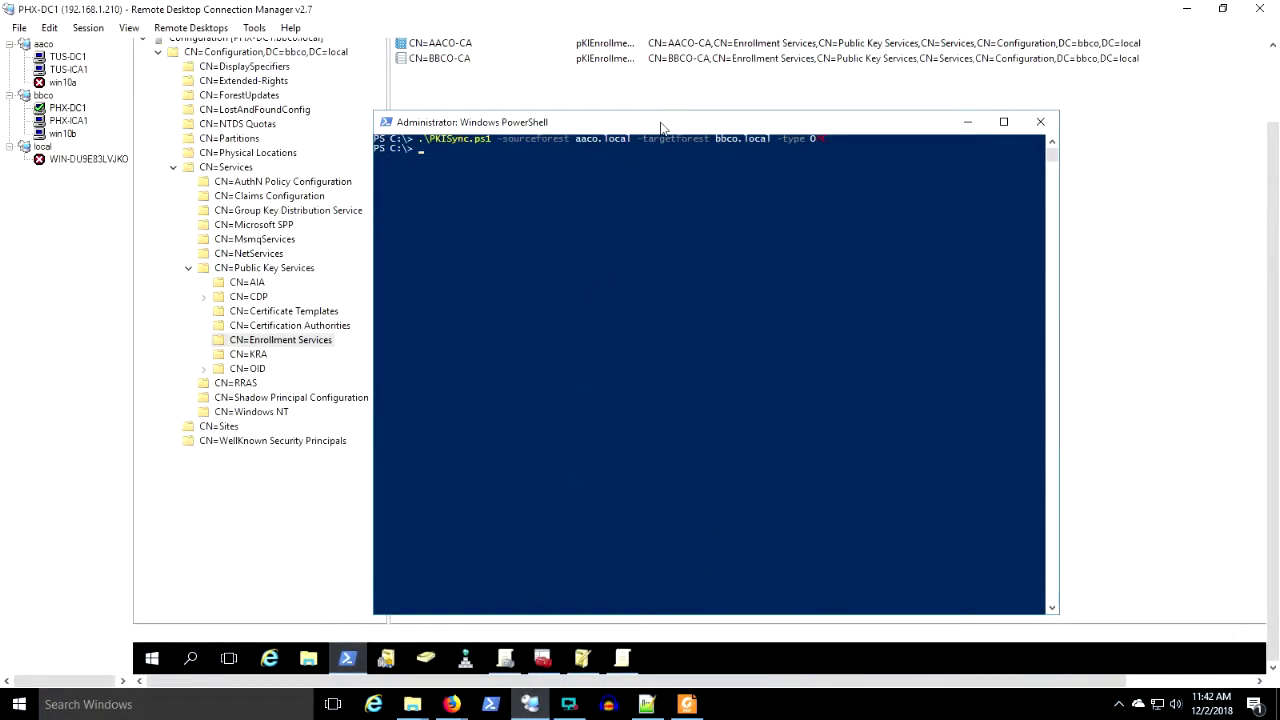
right_click(673, 196)
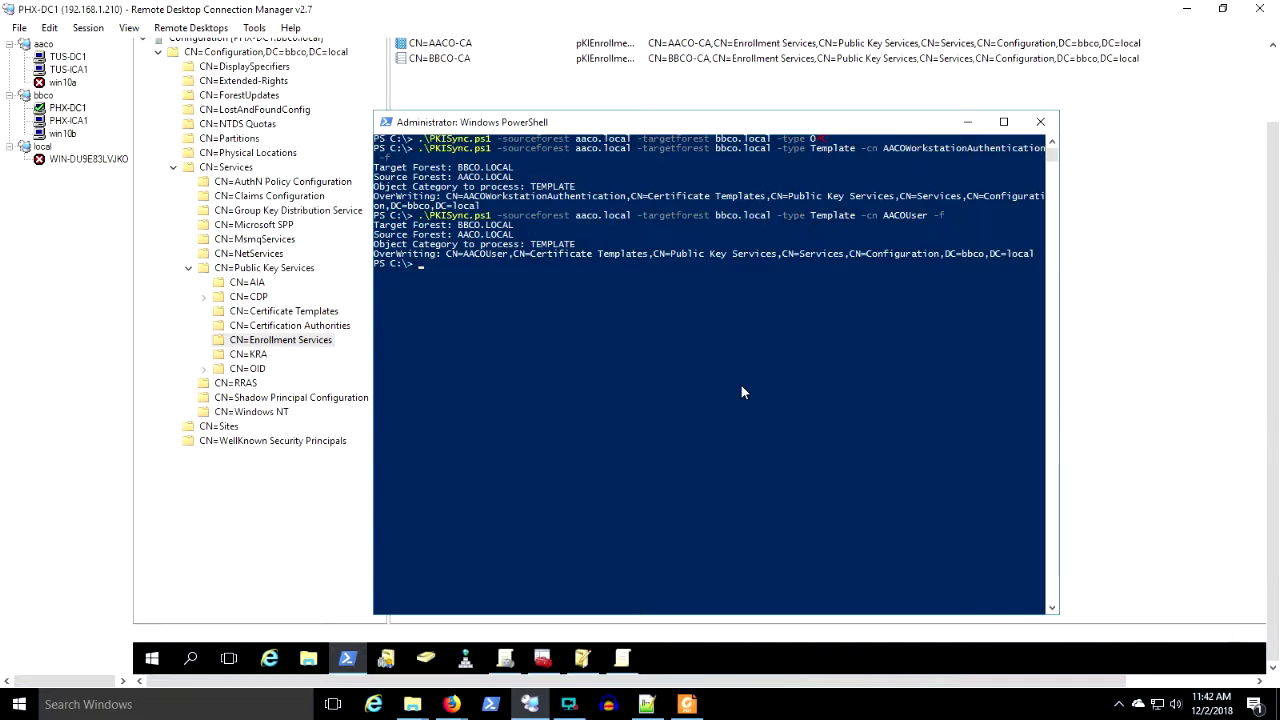
click(931, 228)
key(alt+Tab)
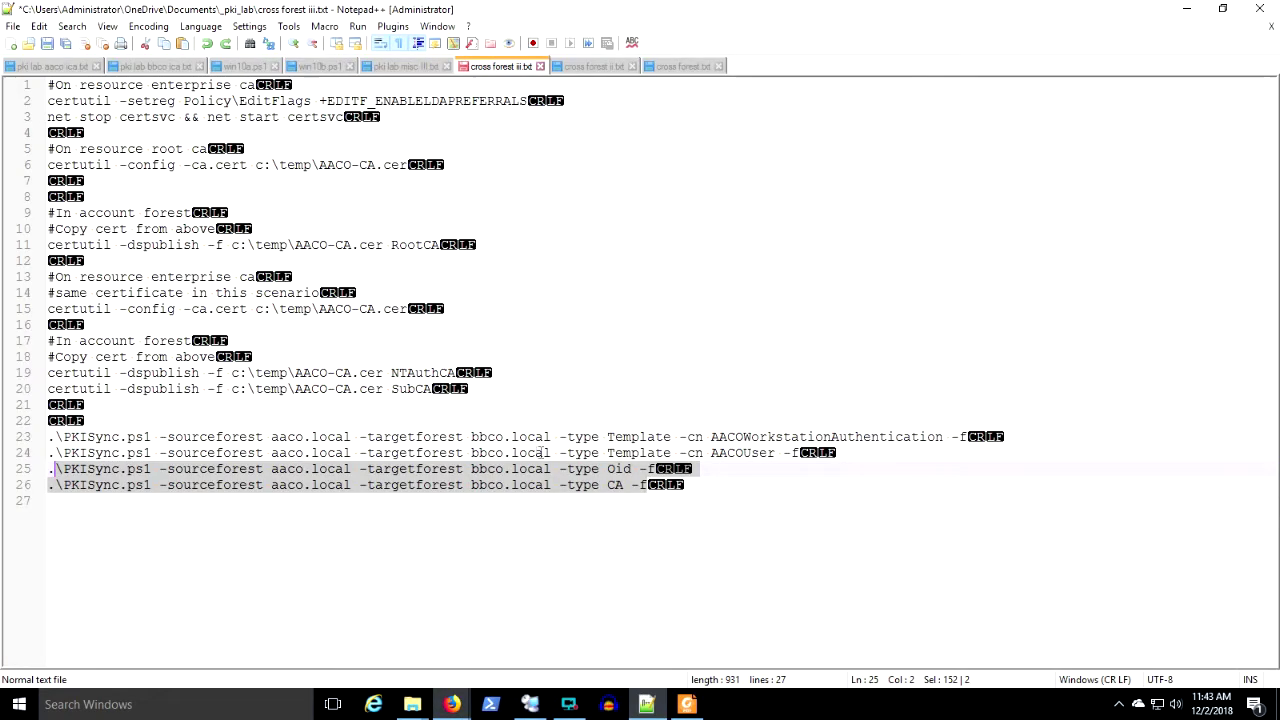
right_click(530, 480)
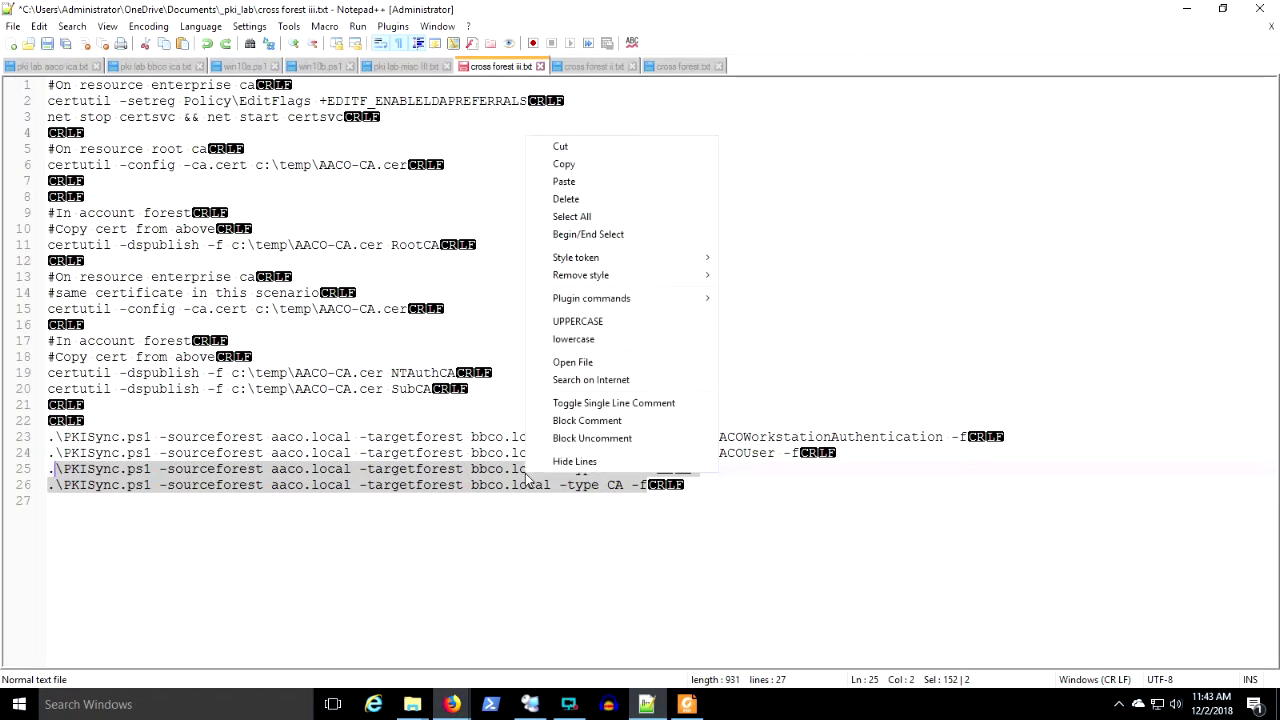
click(570, 168)
click(1181, 10)
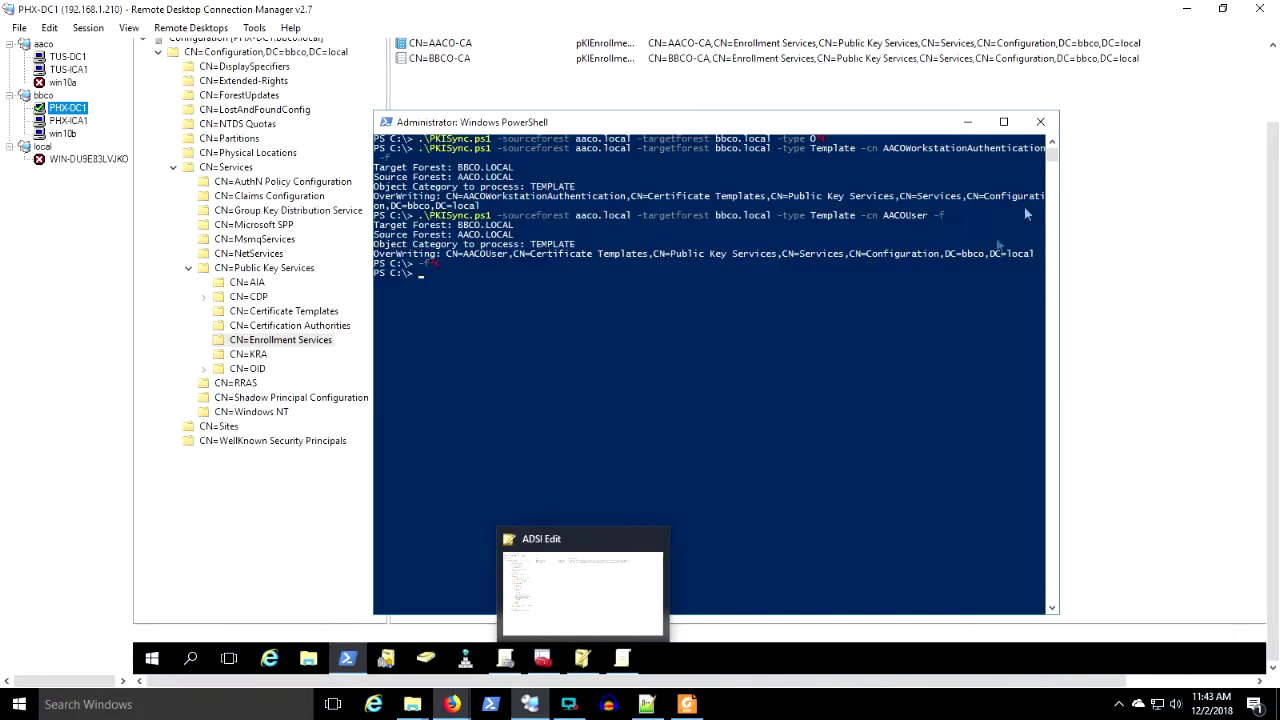
right_click(844, 472)
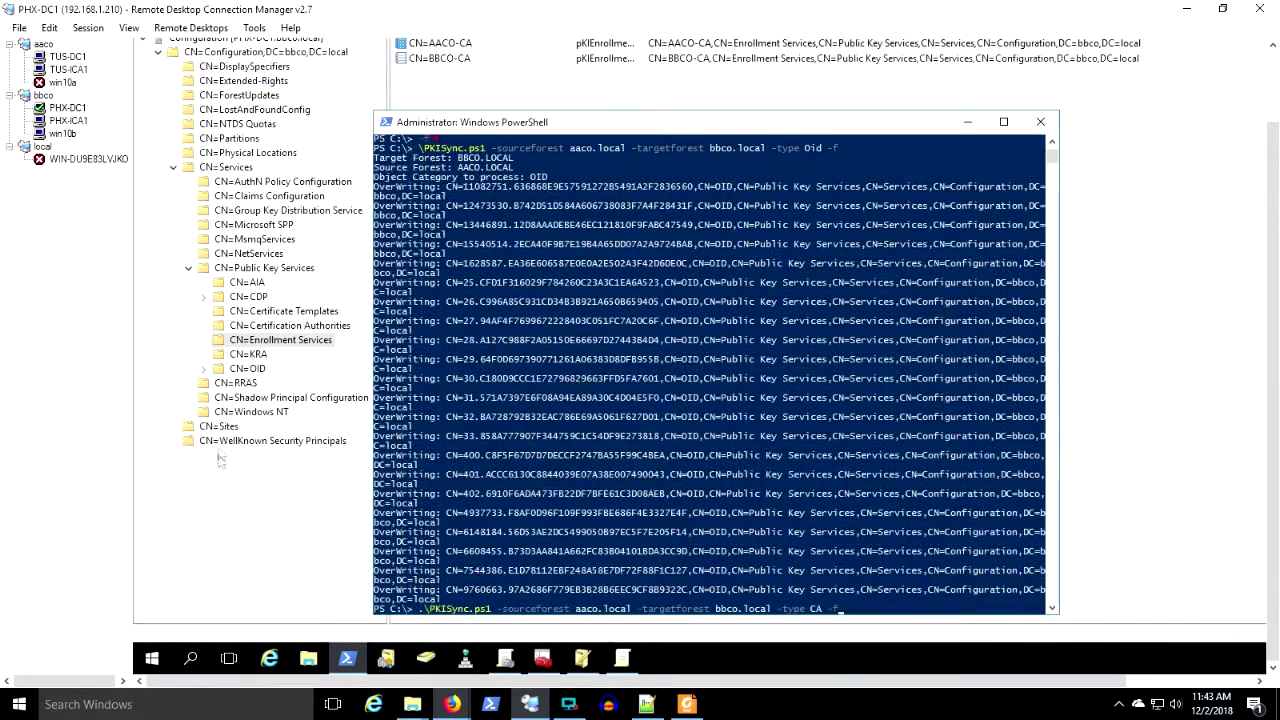
Step: Finish the CA sync and check the synced OID objects and Enrollment Services in ADSI Edit
click(250, 370)
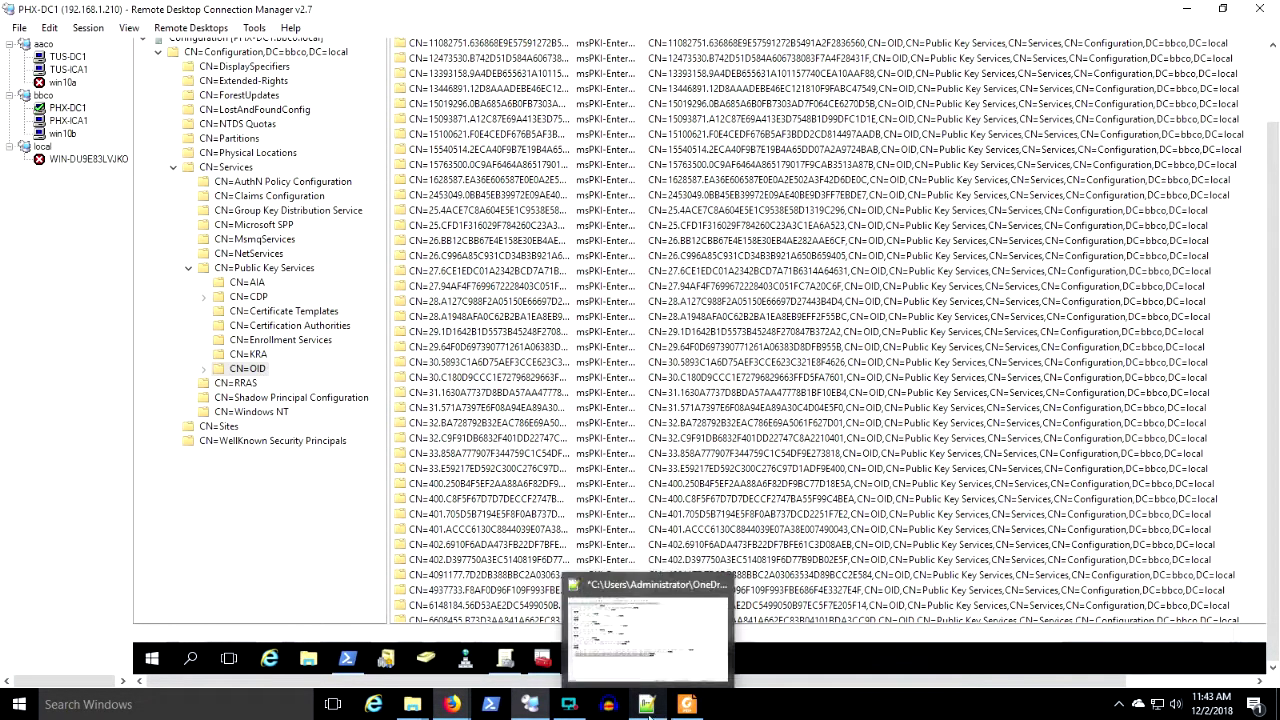
mouse_move(526, 712)
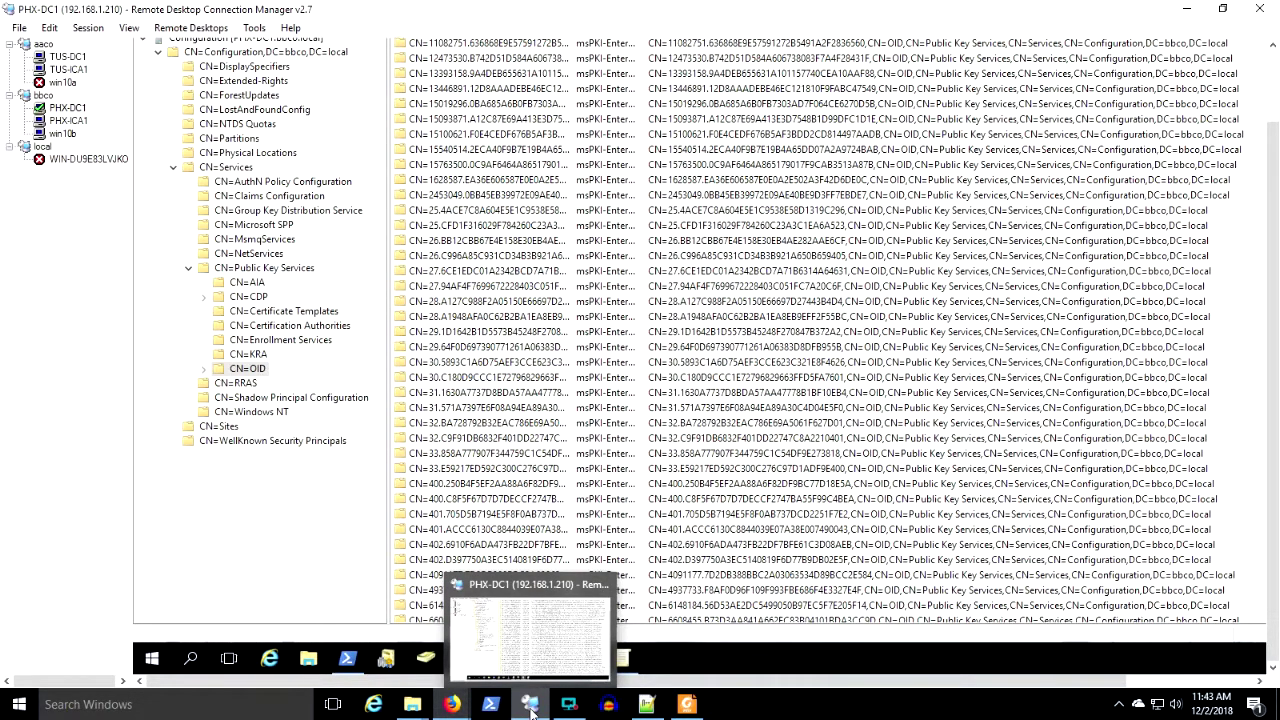
click(348, 660)
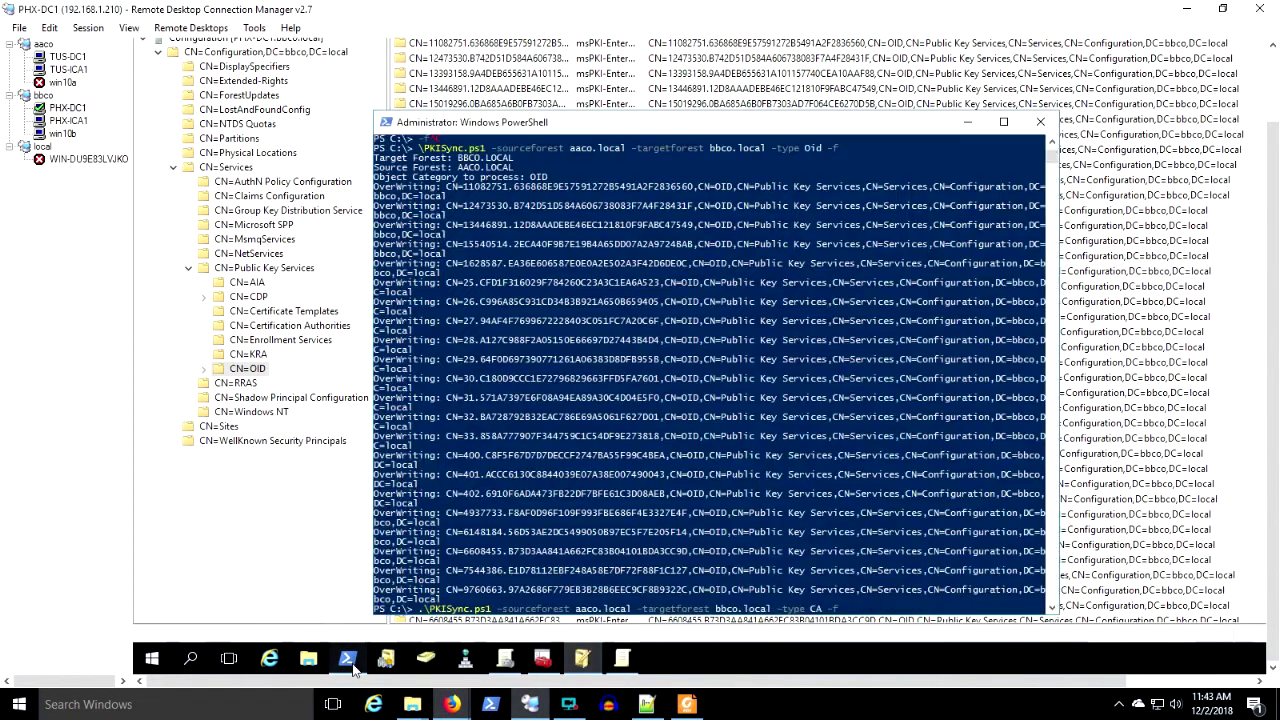
key(Return)
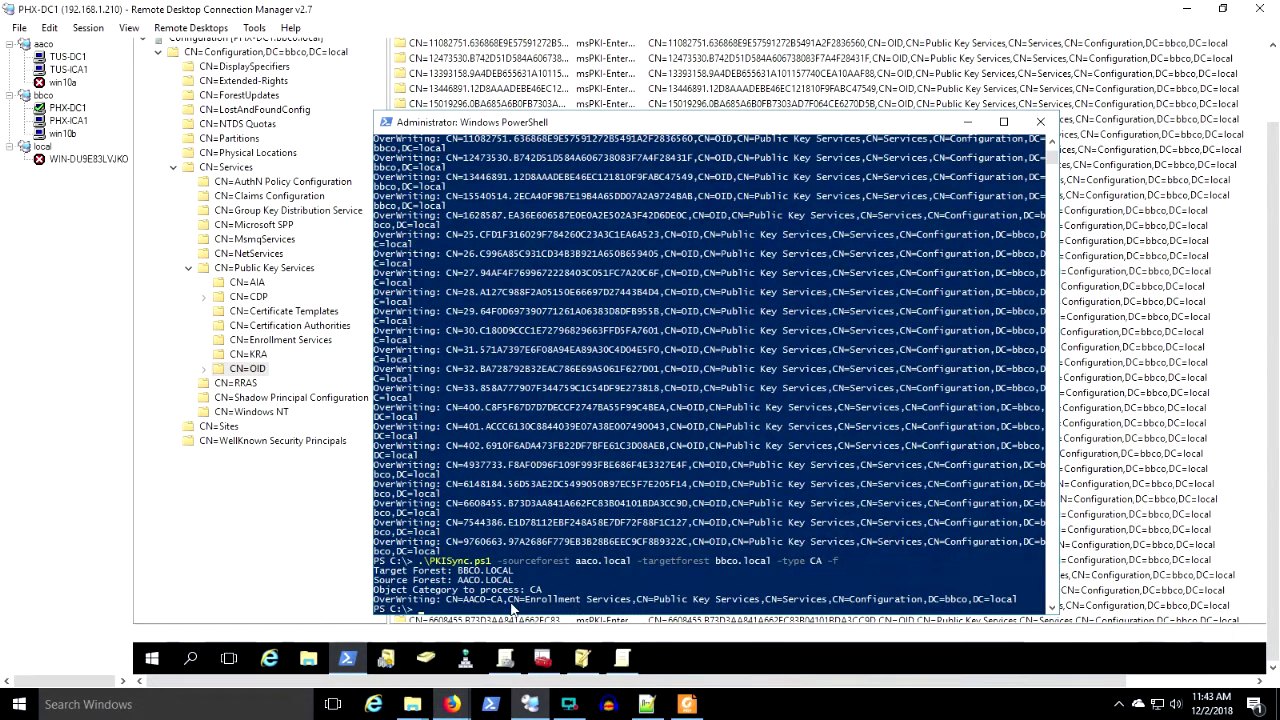
click(280, 340)
click(468, 45)
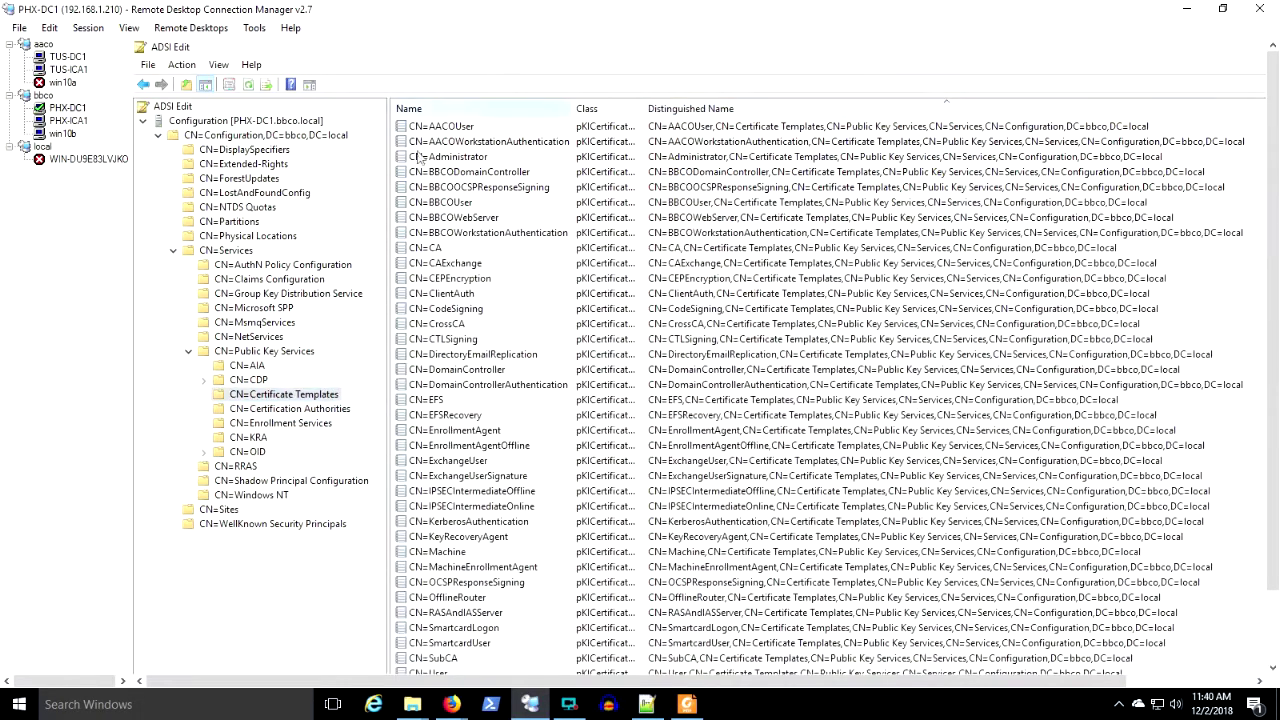
click(268, 353)
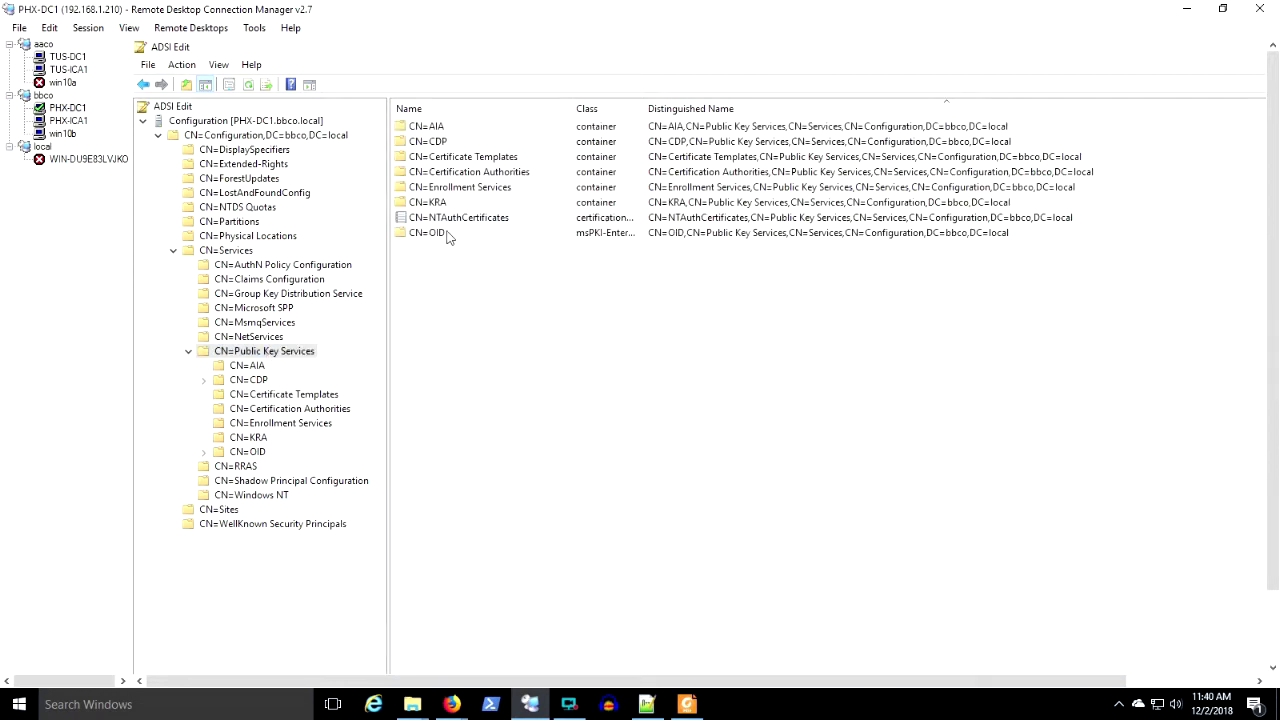
double_click(447, 220)
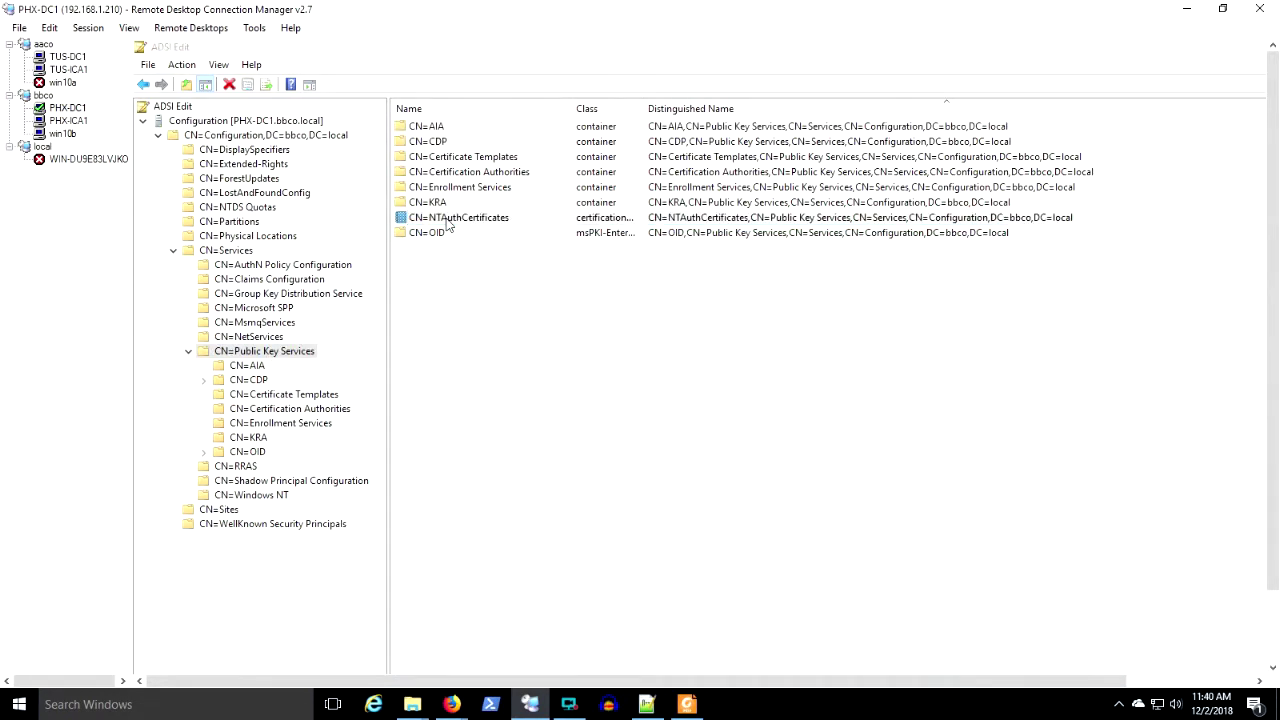
double_click(472, 420)
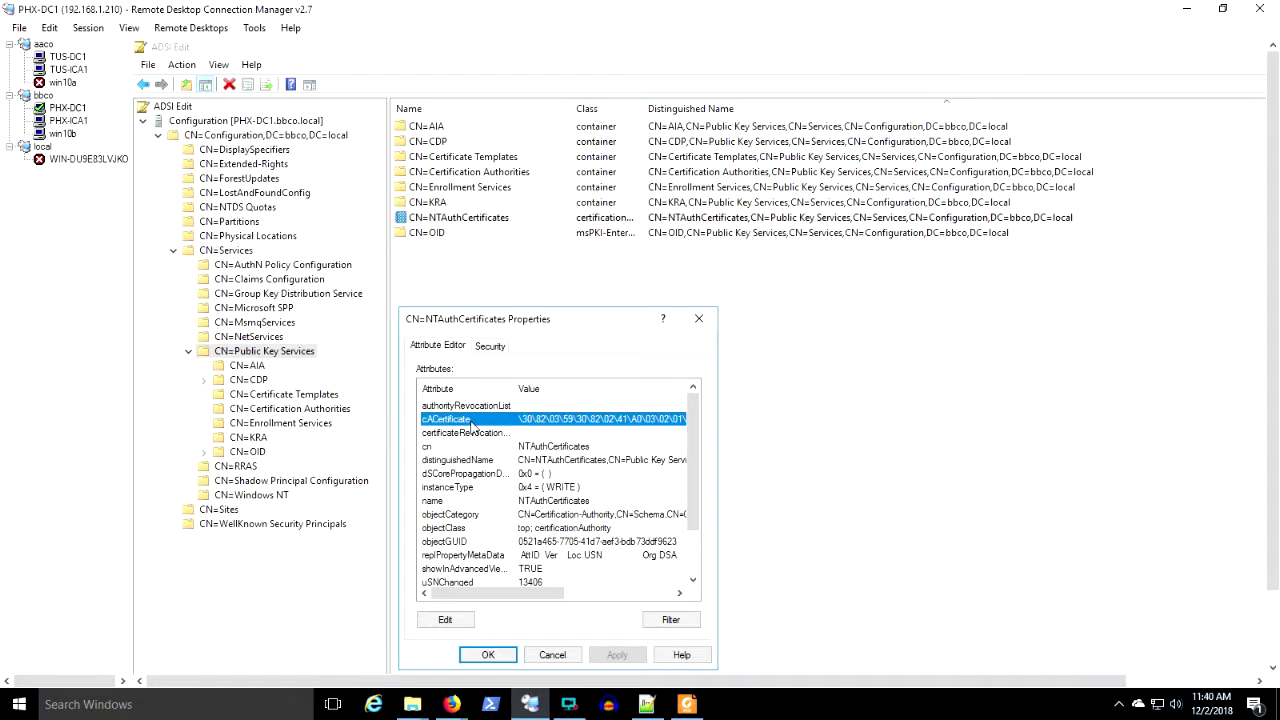
click(505, 427)
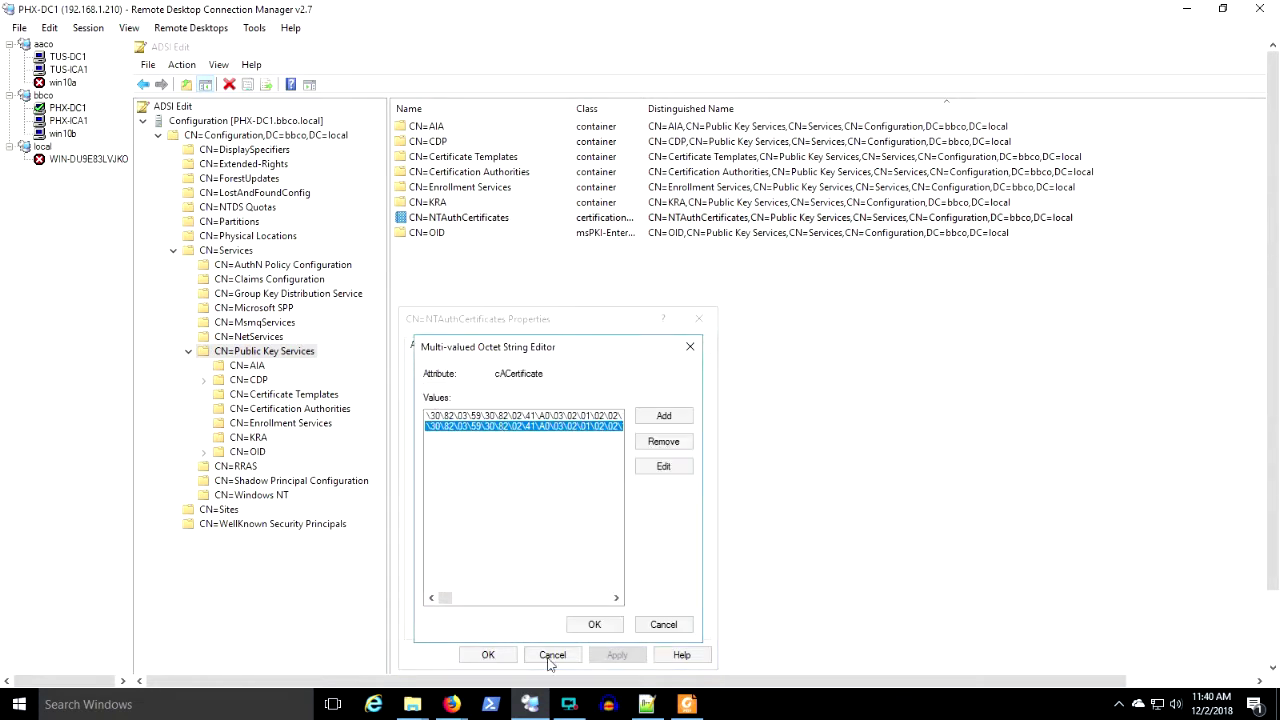
click(664, 625)
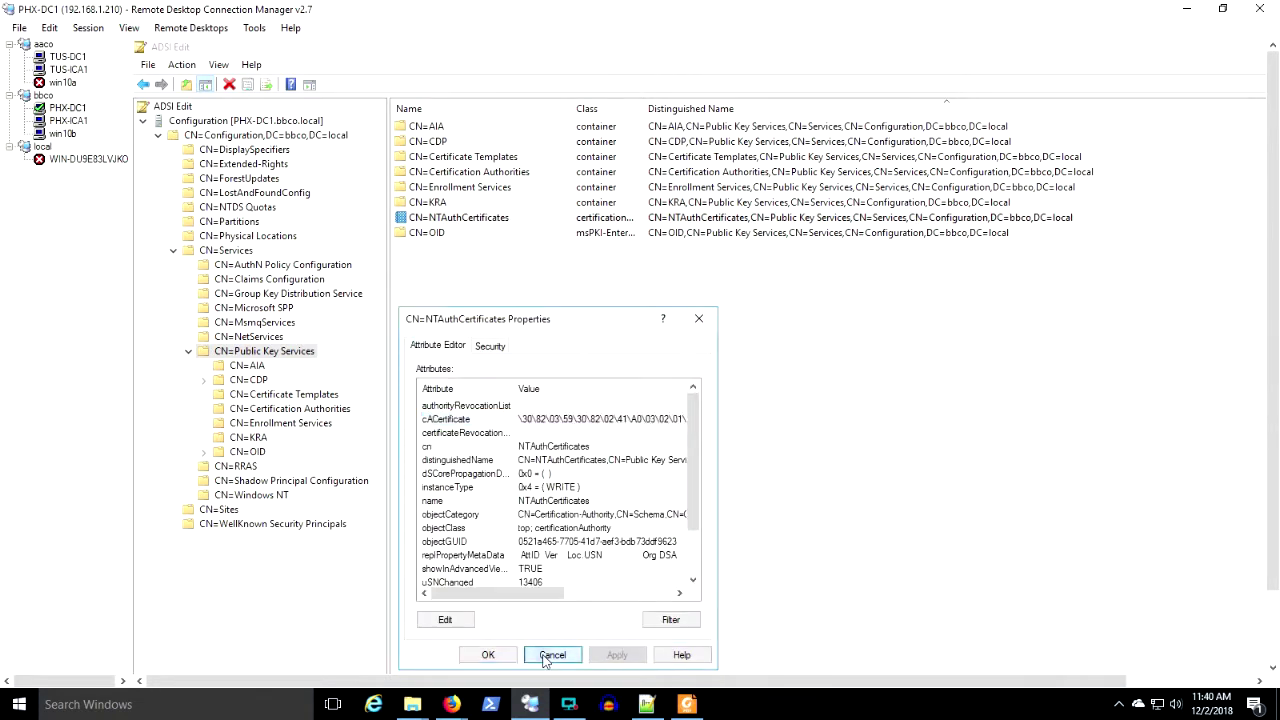
click(552, 655)
click(250, 412)
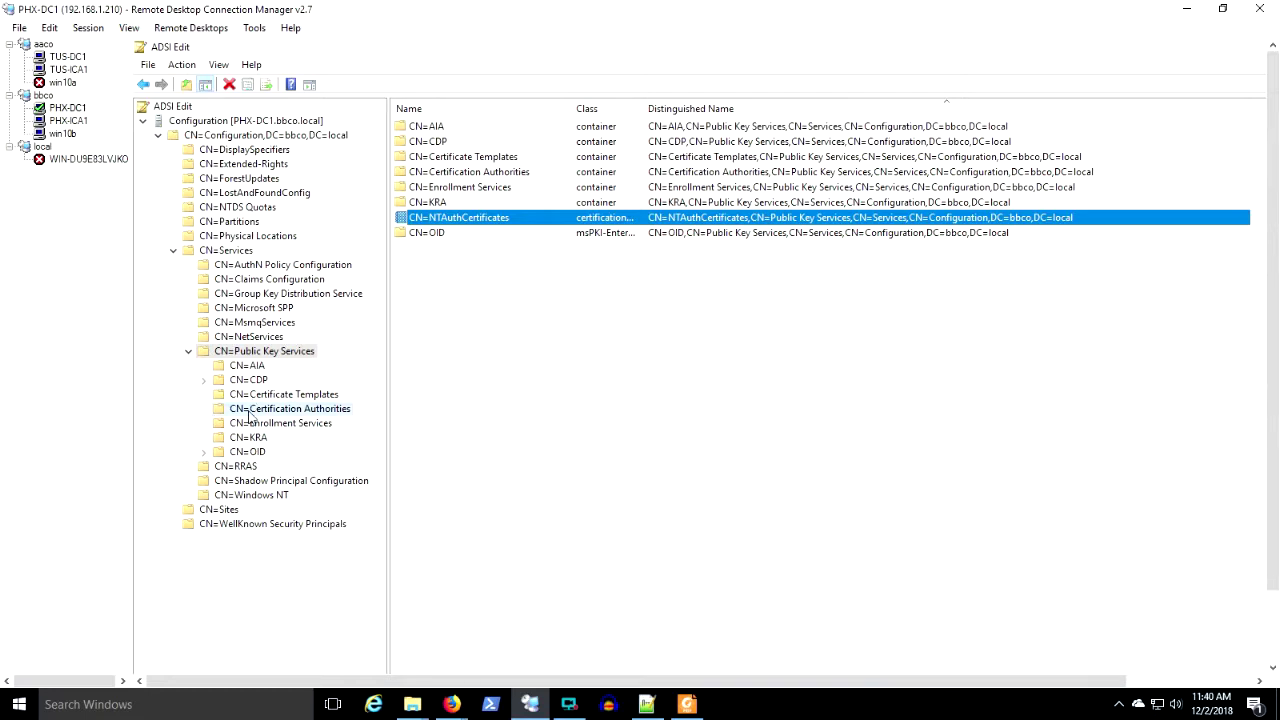
click(452, 128)
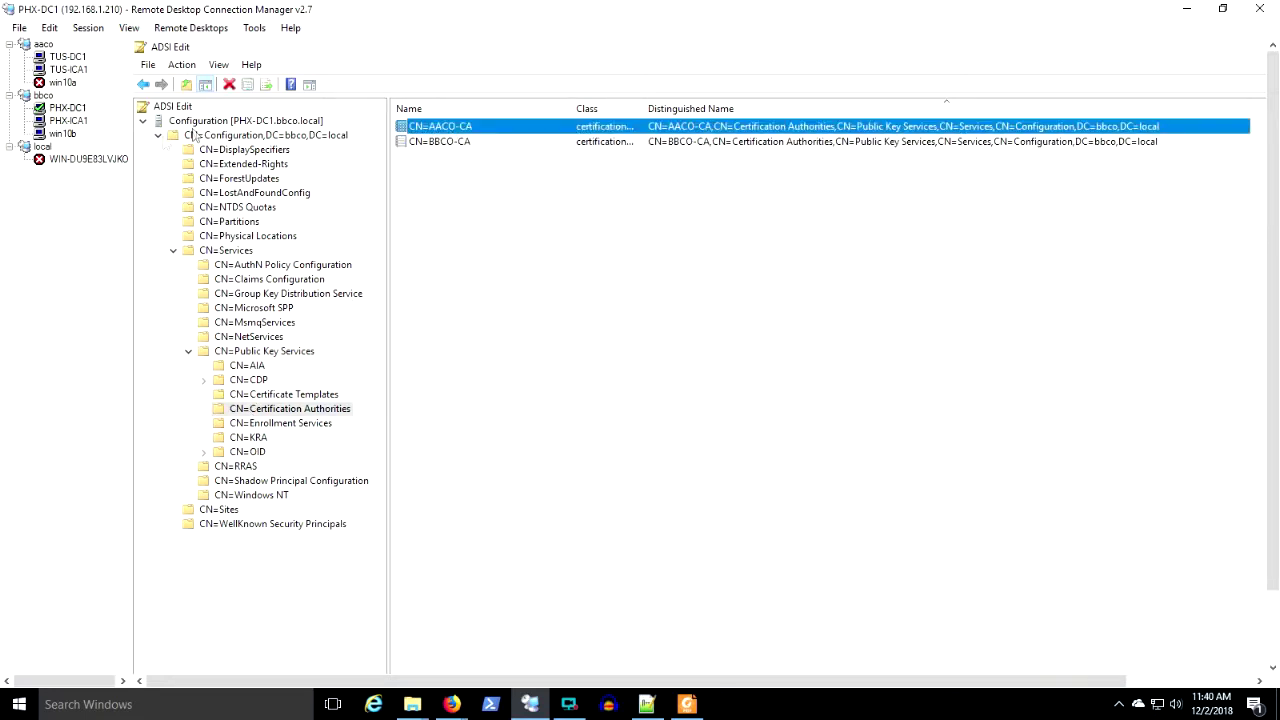
click(68, 108)
click(263, 426)
click(453, 130)
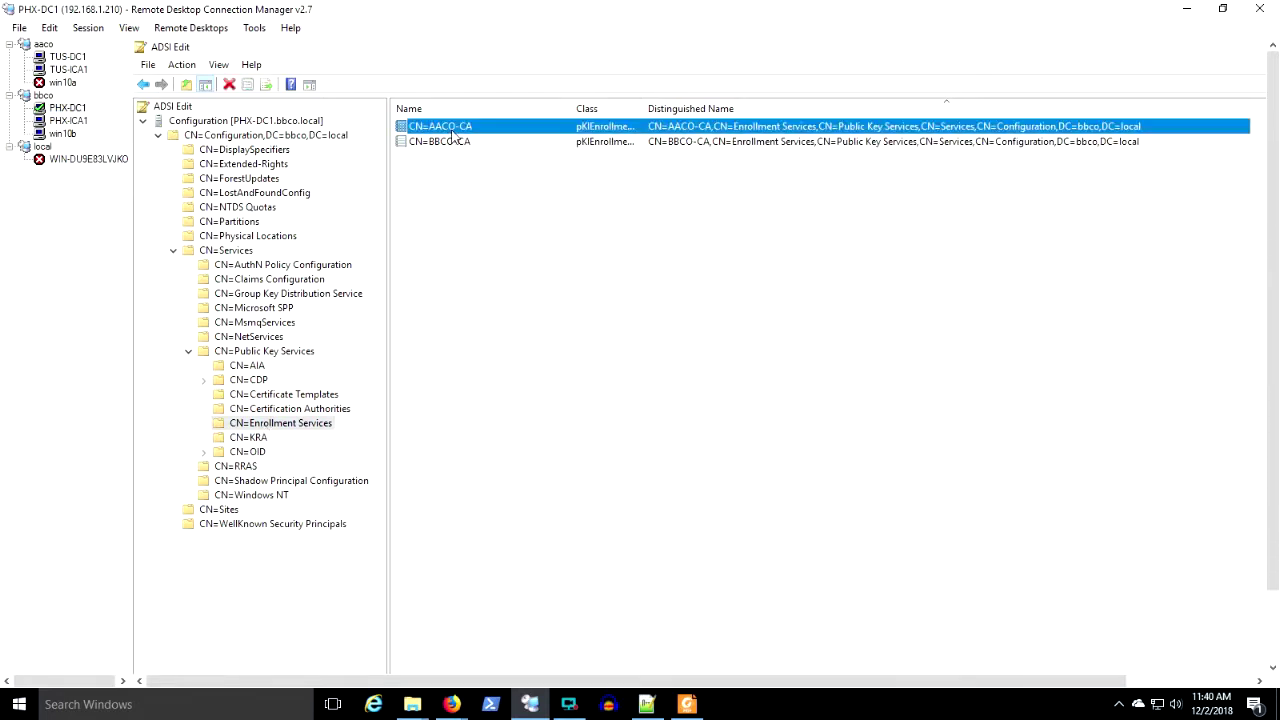
click(68, 107)
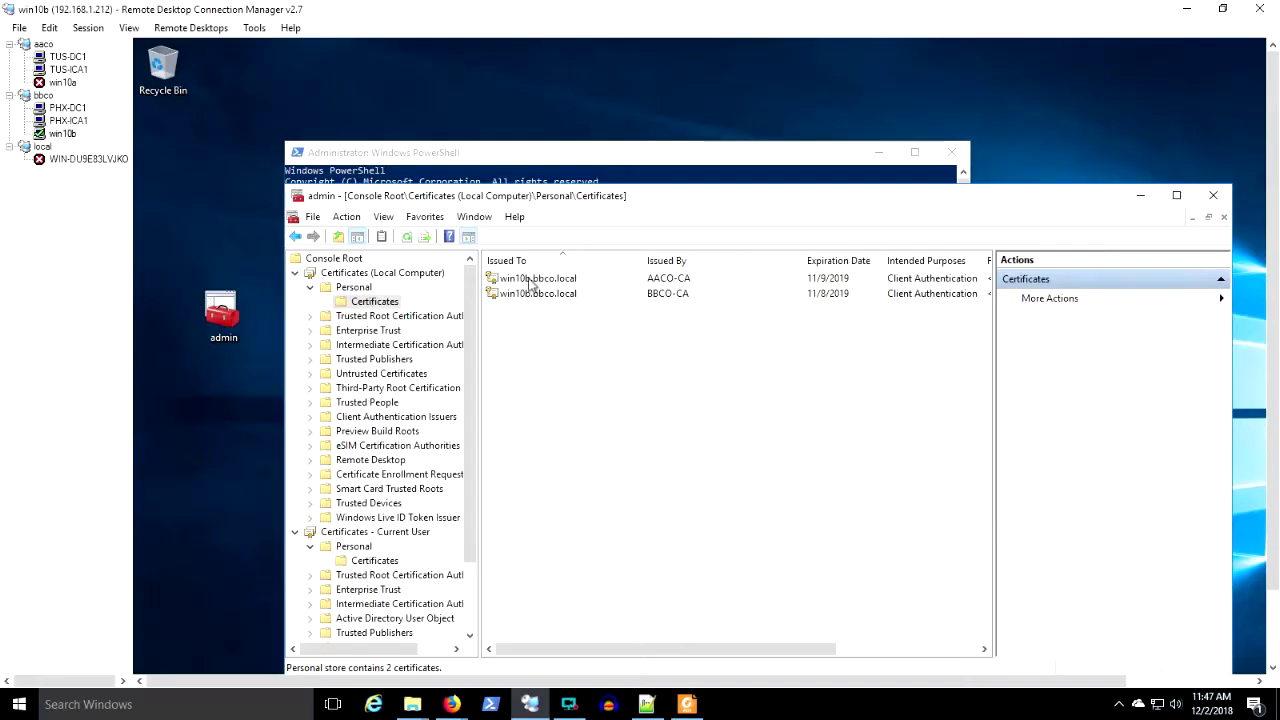
Step: Select the computer certificate issued by AACO-CA in win10b's Certificates console
click(533, 282)
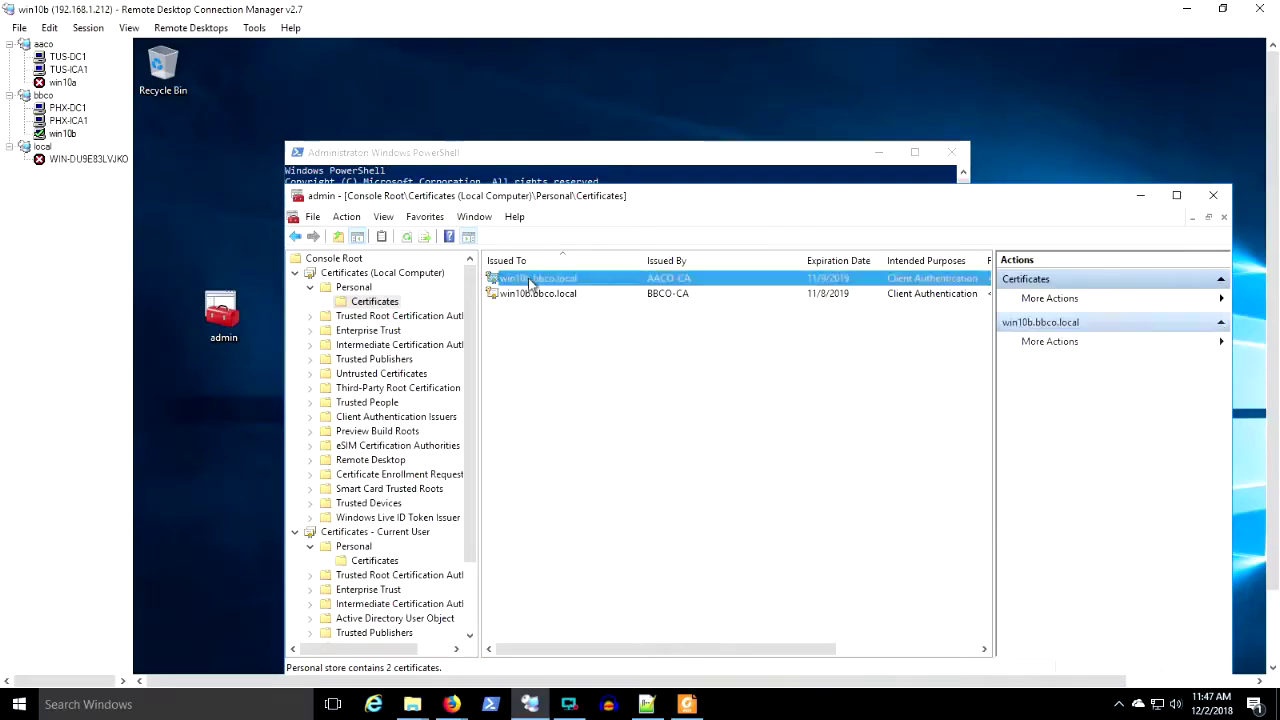
Step: Check the AACO-CA-issued computer and current user Personal certificates on win10b
click(895, 650)
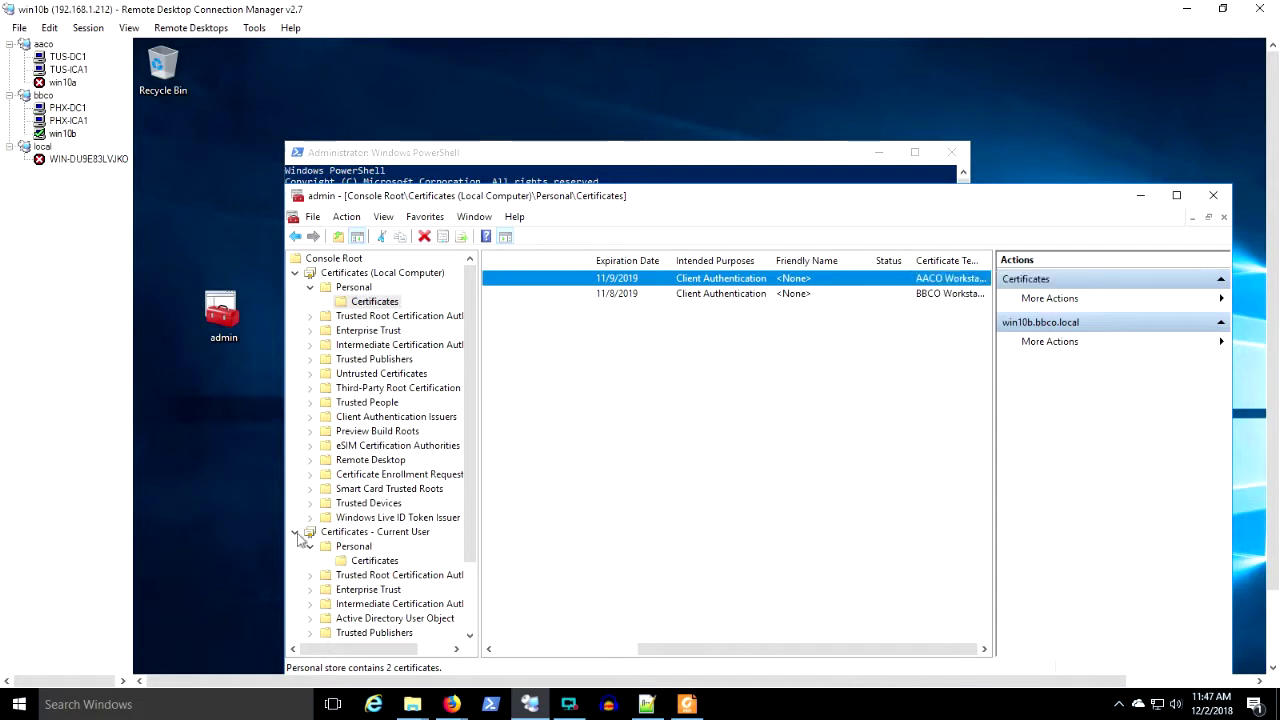
click(372, 562)
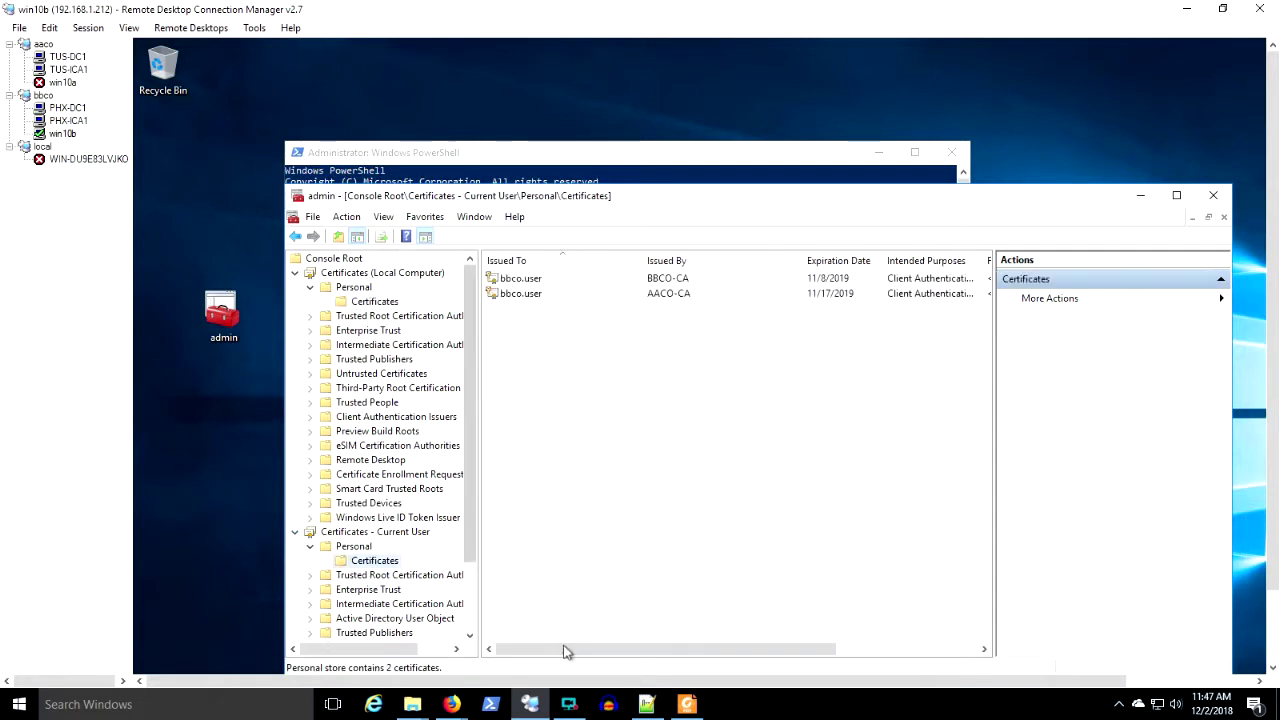
click(508, 294)
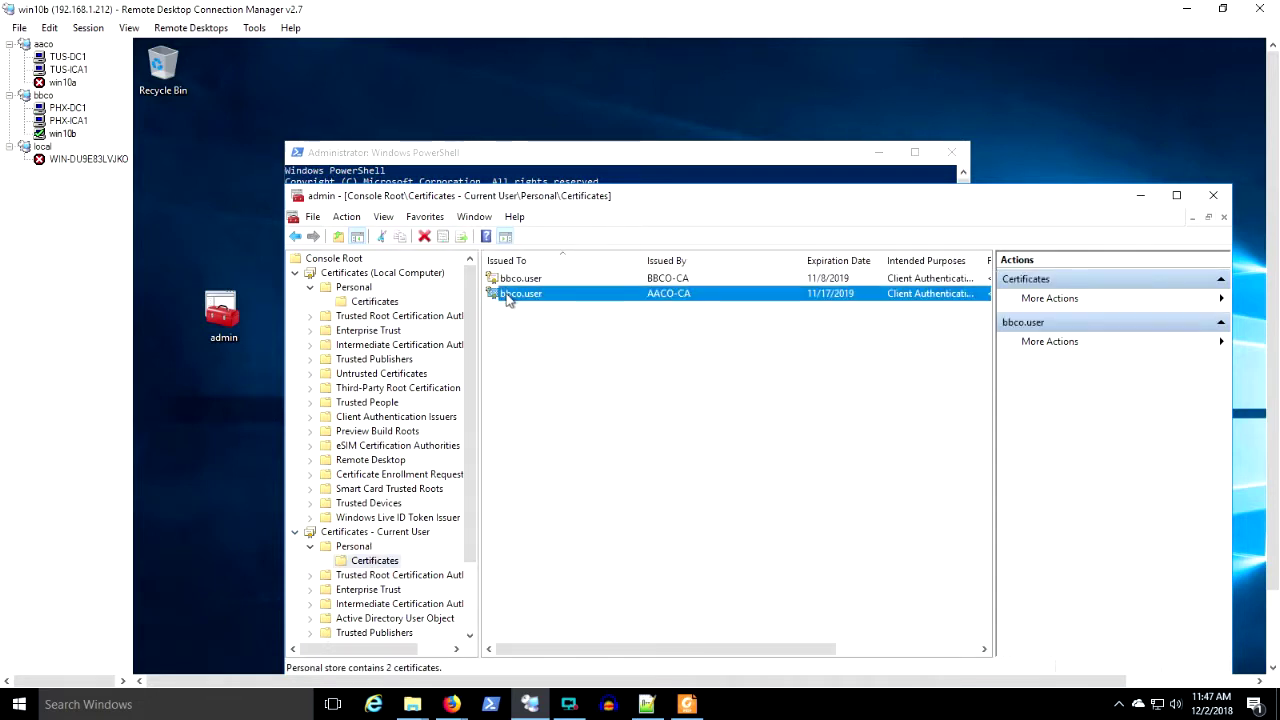
click(896, 649)
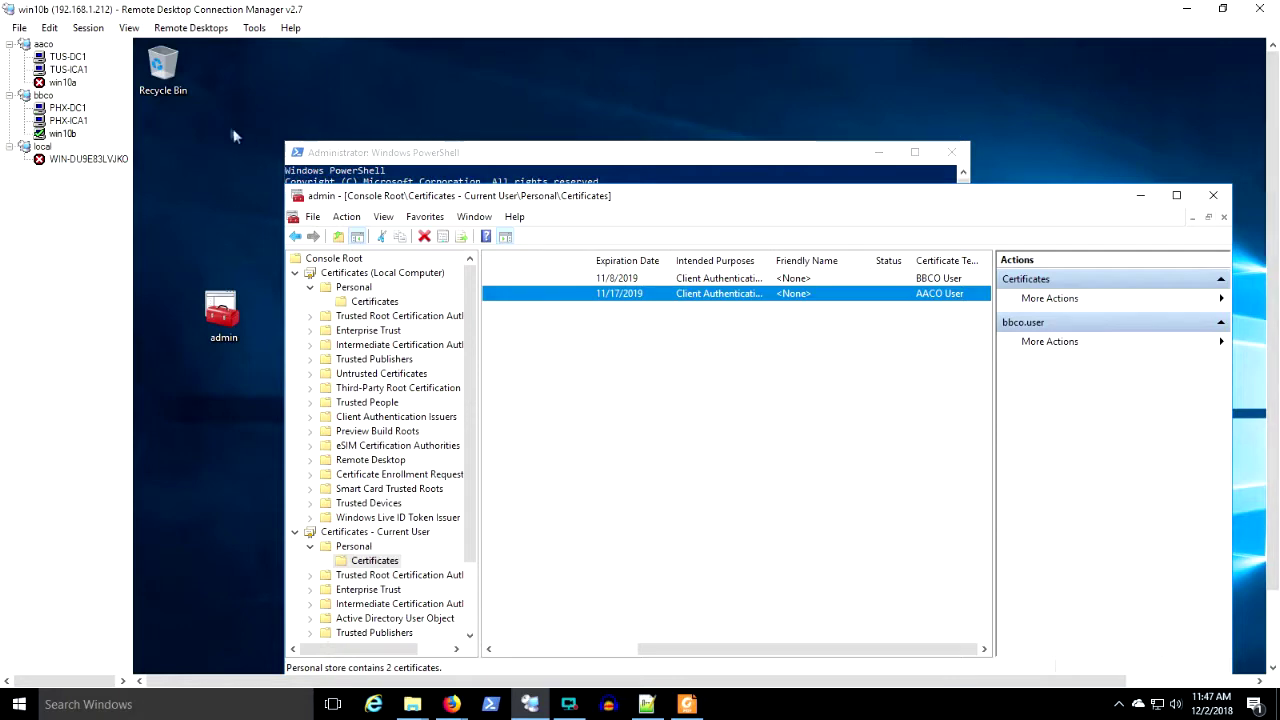
click(63, 69)
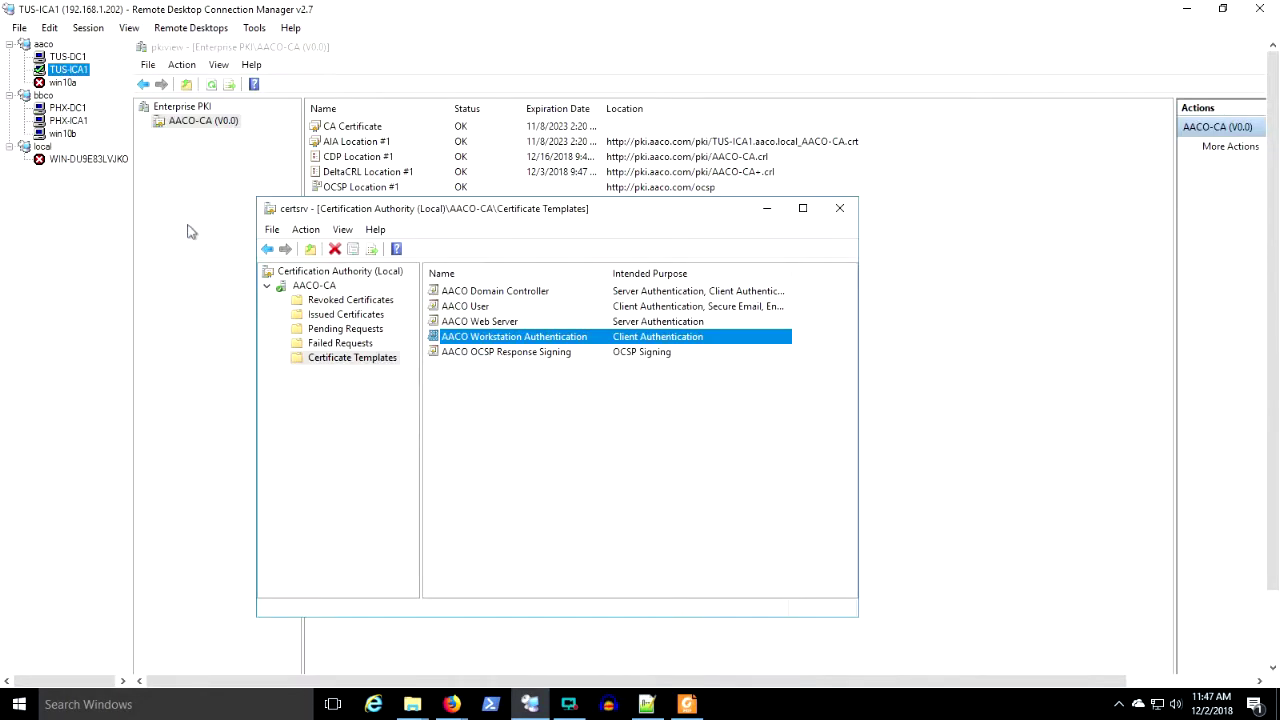
Step: Maximize Issued Certificates and review the BBCO\WIN10B$, BBCO\PHX-ICA1$, test user and Administrator requests
click(358, 316)
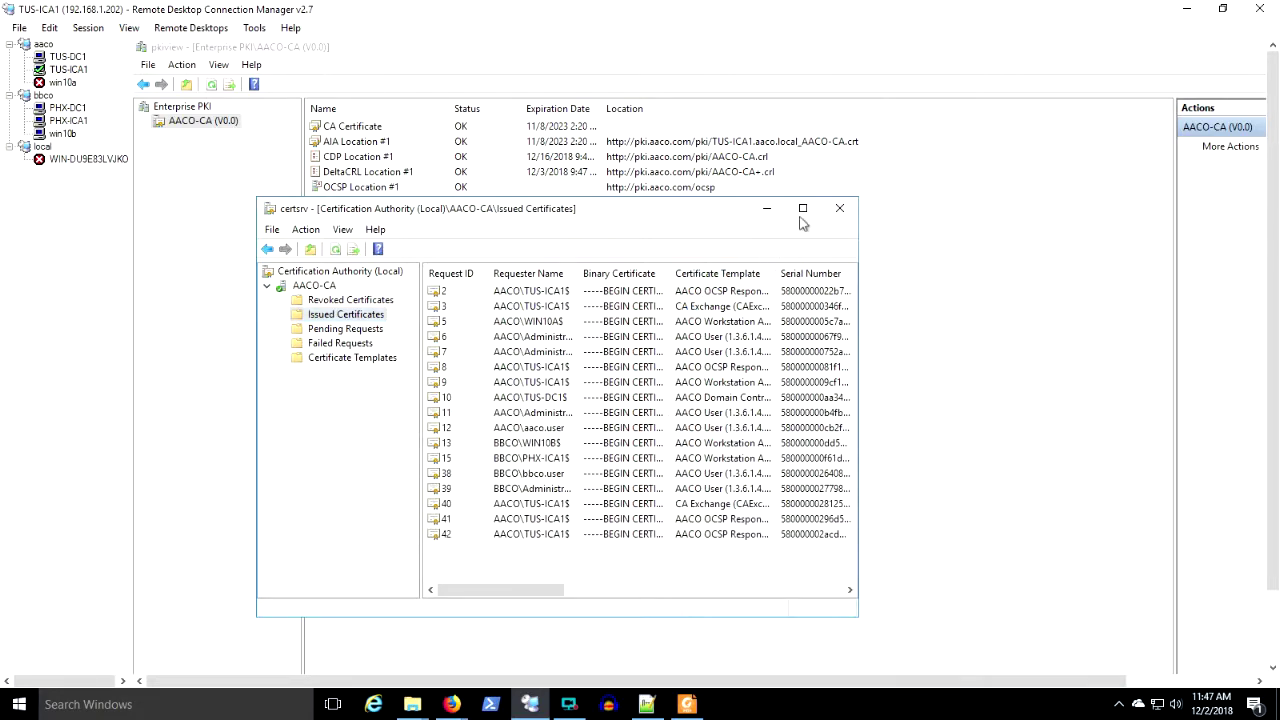
click(802, 212)
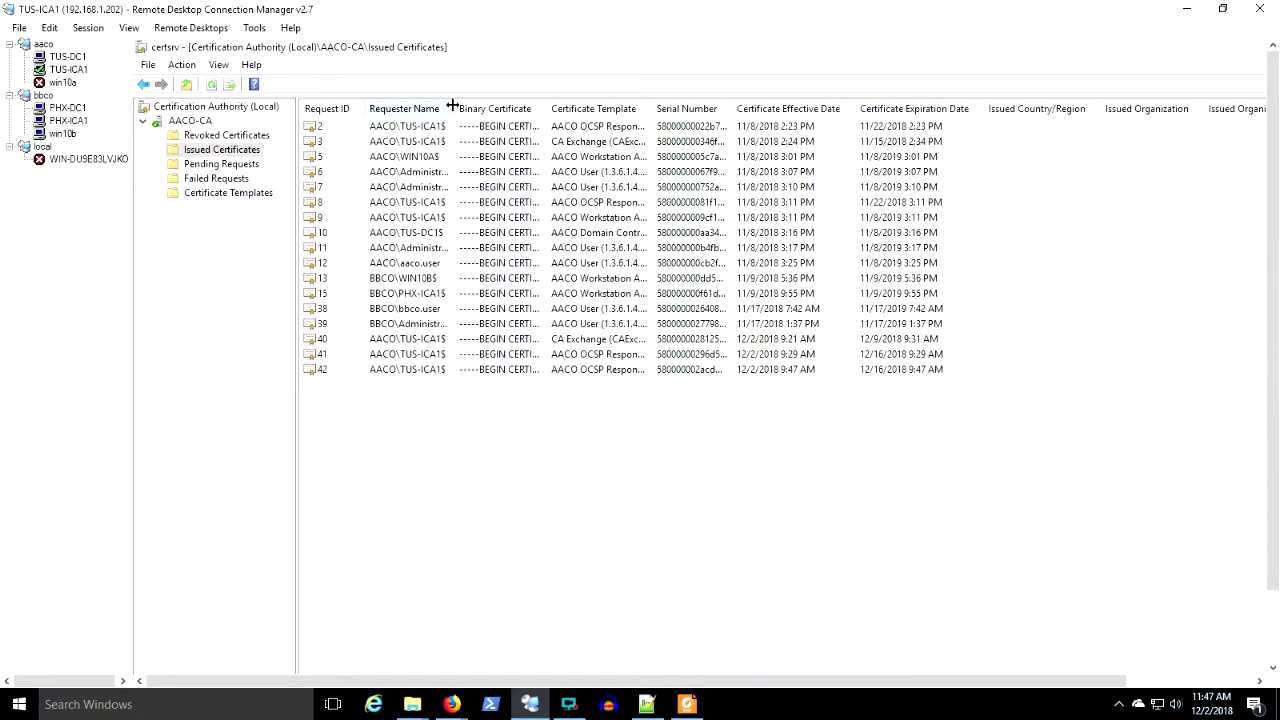
drag(445, 107, 453, 107)
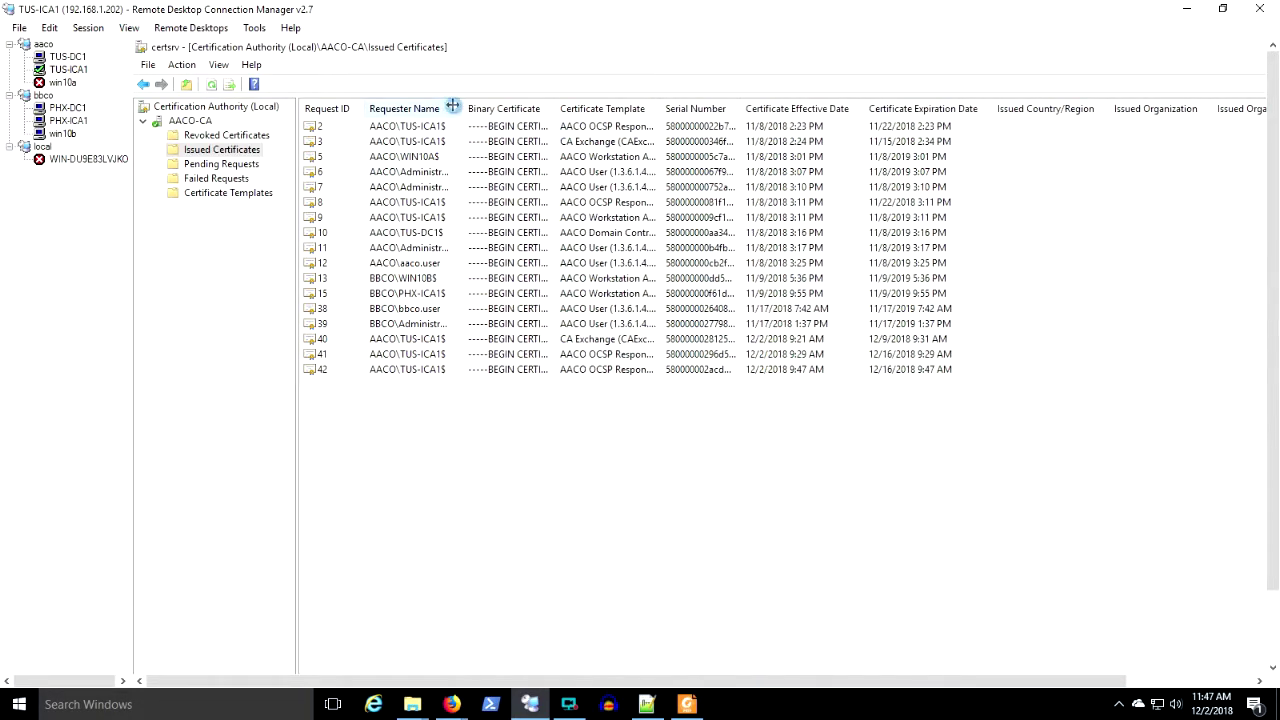
click(403, 279)
click(406, 294)
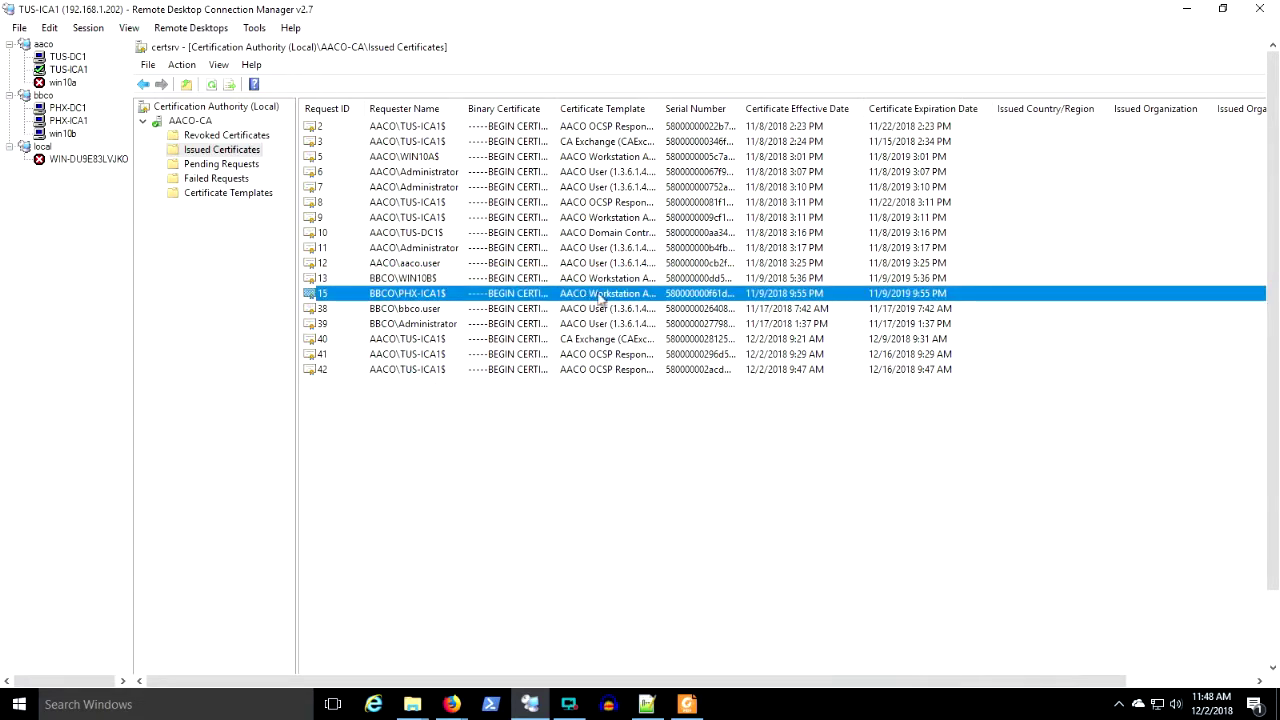
click(425, 312)
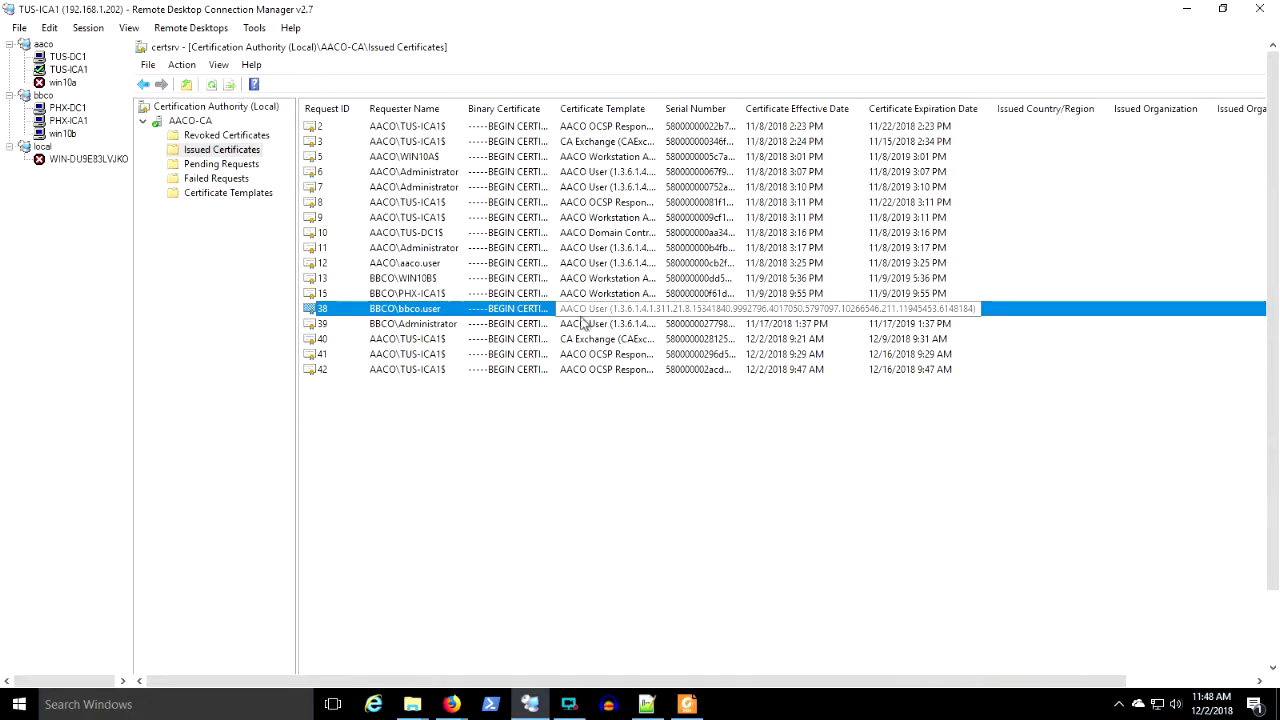
click(423, 326)
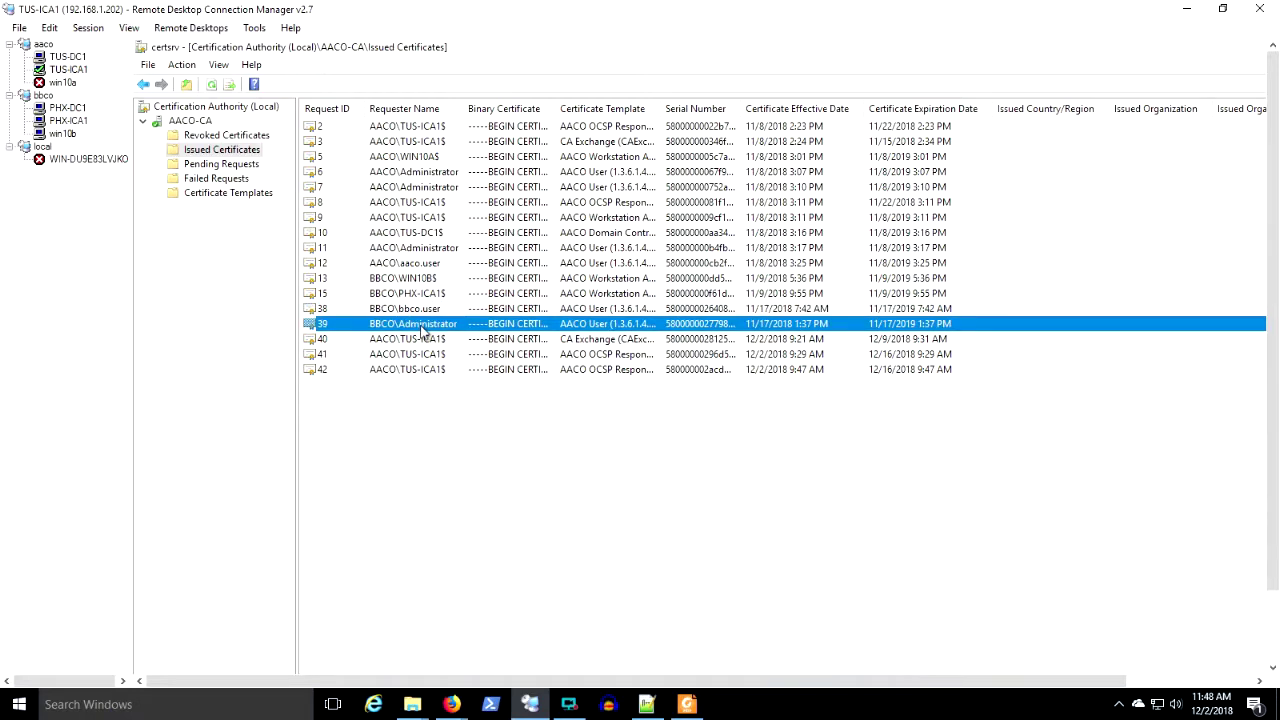